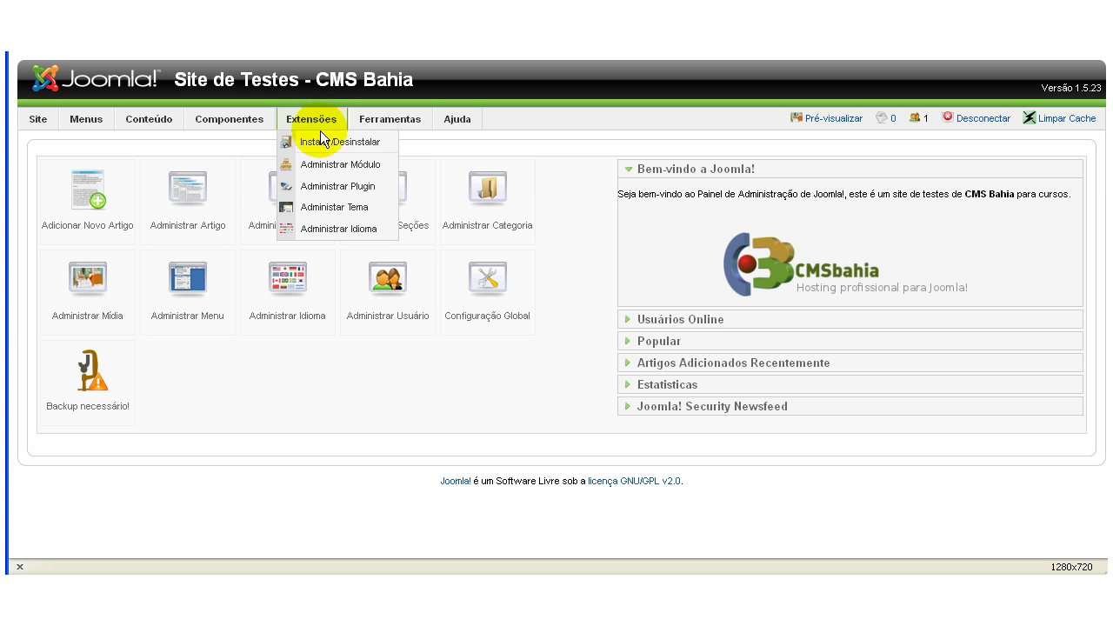
Step: Open the rhuk_milkyway site theme from the theme manager and preview it with its module positions
click(334, 209)
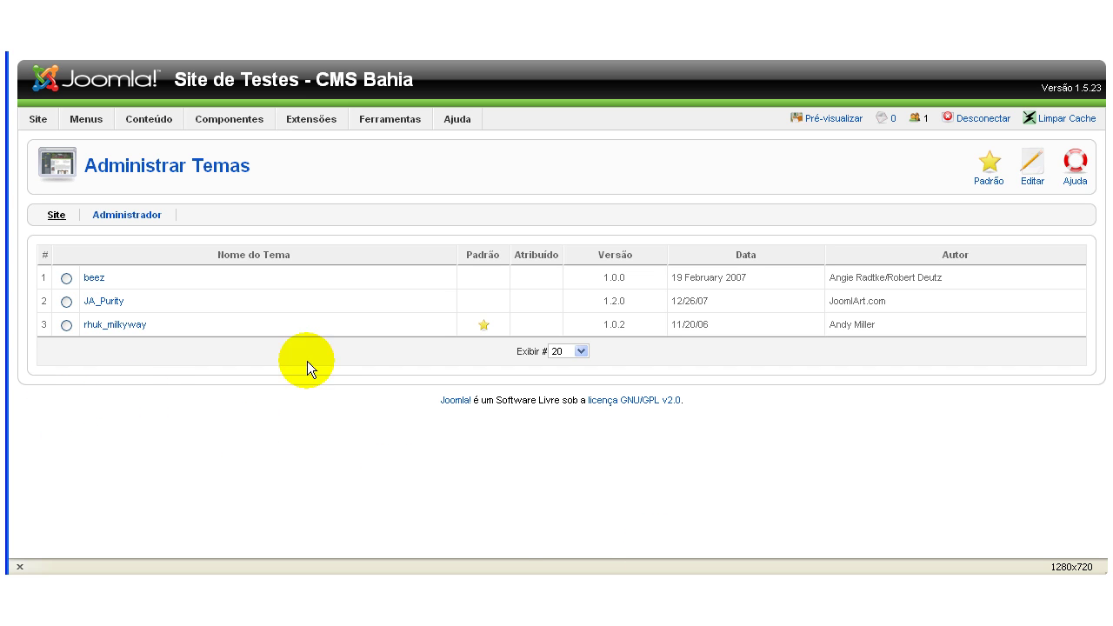
mouse_move(149, 327)
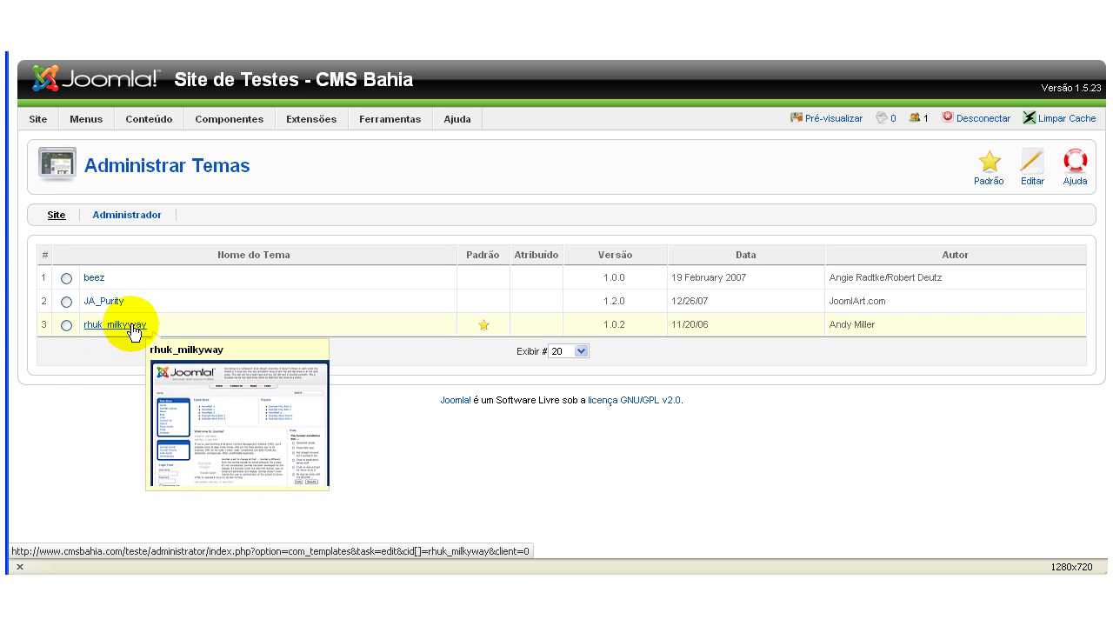
click(133, 326)
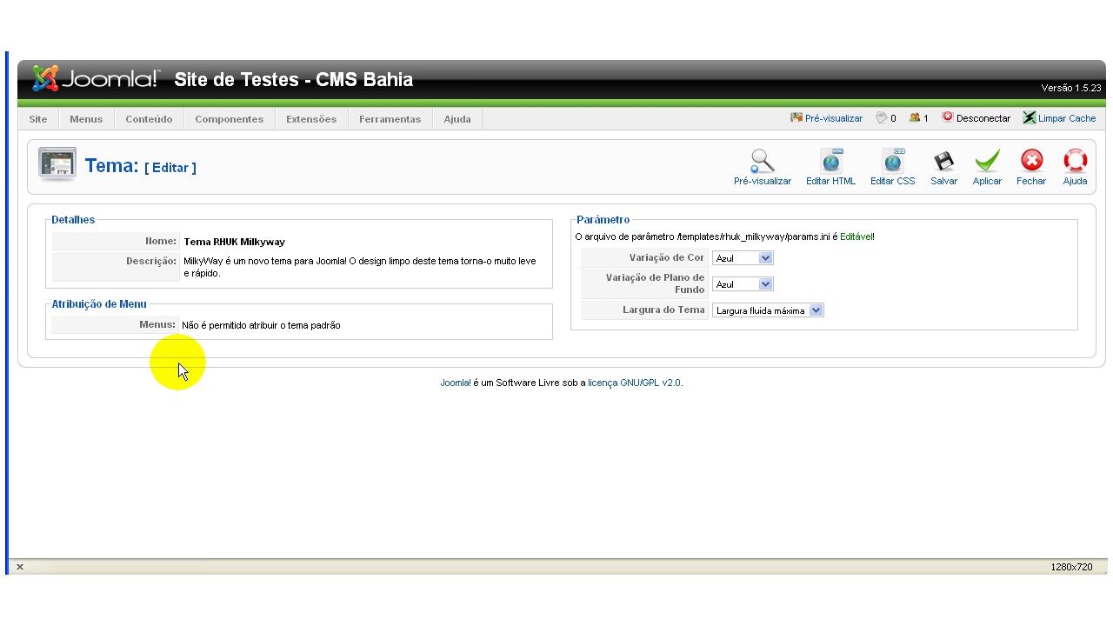
click(762, 159)
Step: Examine the outlined module positions throughout the theme preview, from the header down to the footer
scroll(895, 296, down, 2)
scroll(910, 299, up, 2)
scroll(1104, 294, down, 1)
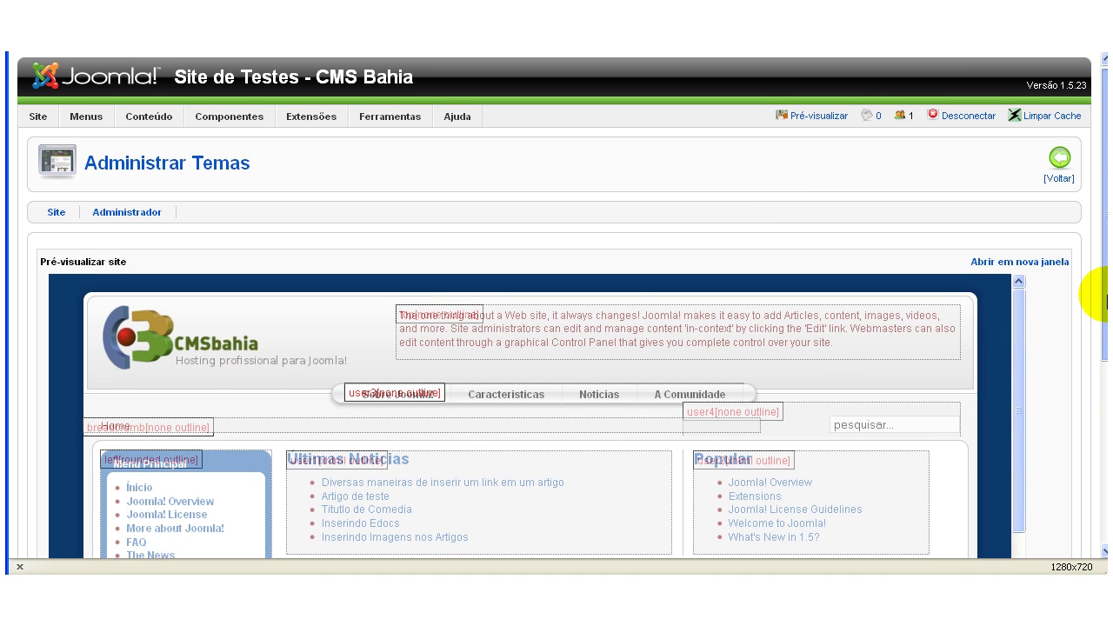
scroll(1104, 294, down, 3)
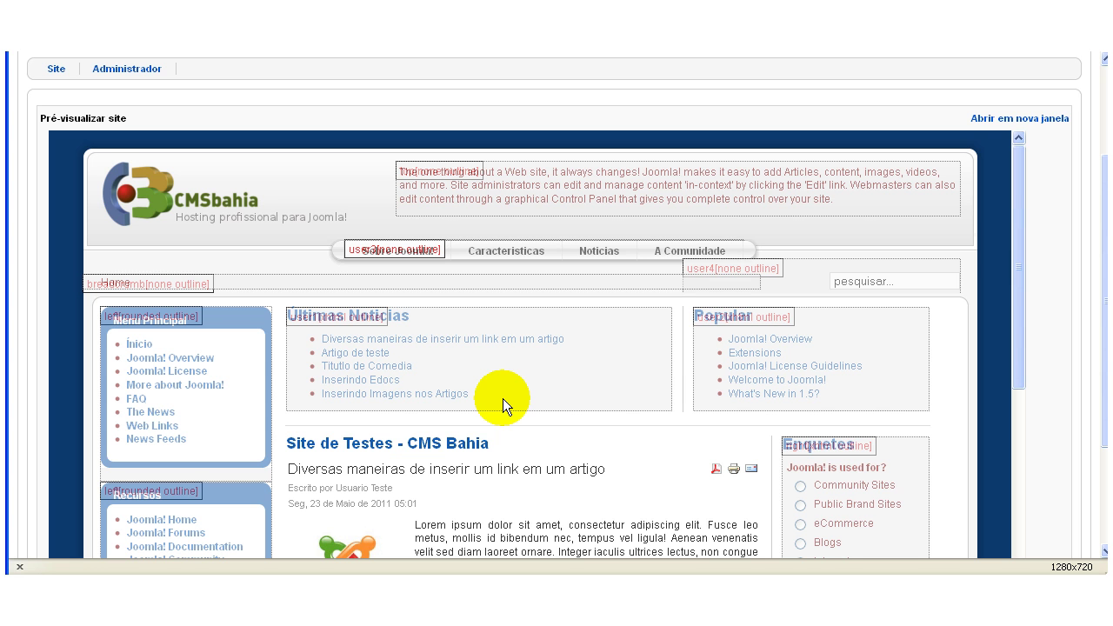
scroll(575, 434, down, 3)
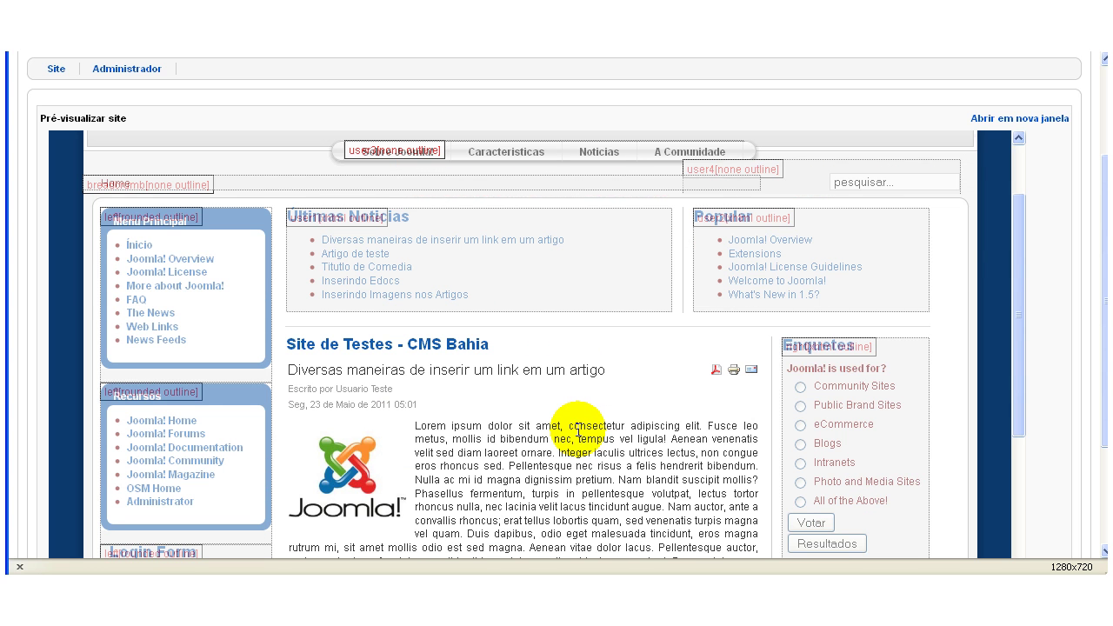
scroll(578, 429, up, 3)
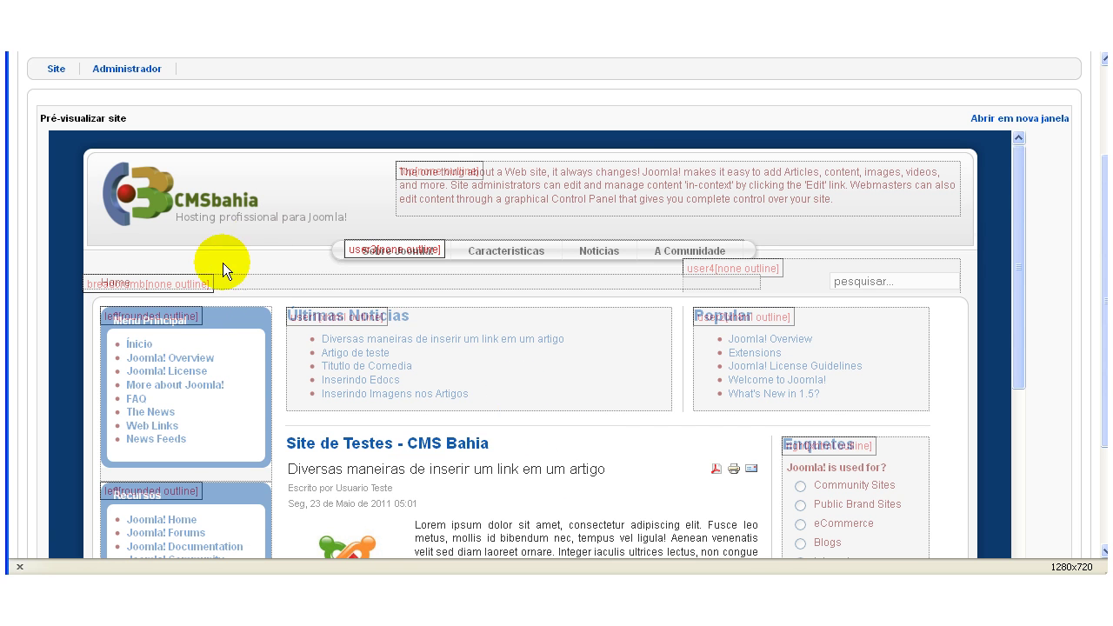
scroll(664, 428, down, 3)
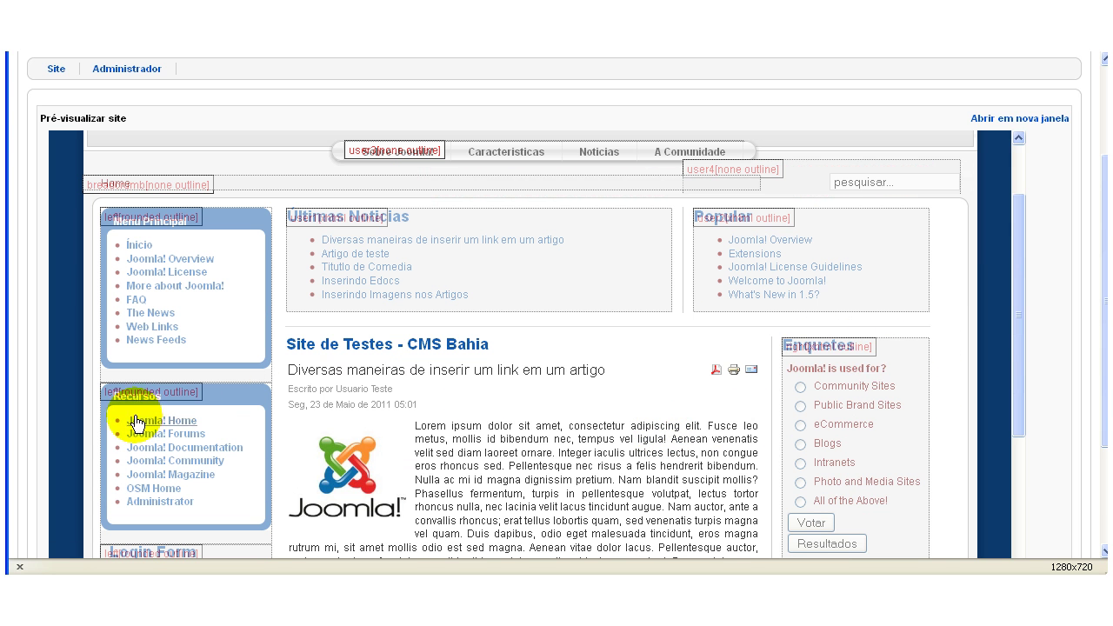
scroll(498, 360, down, 6)
scroll(556, 356, down, 6)
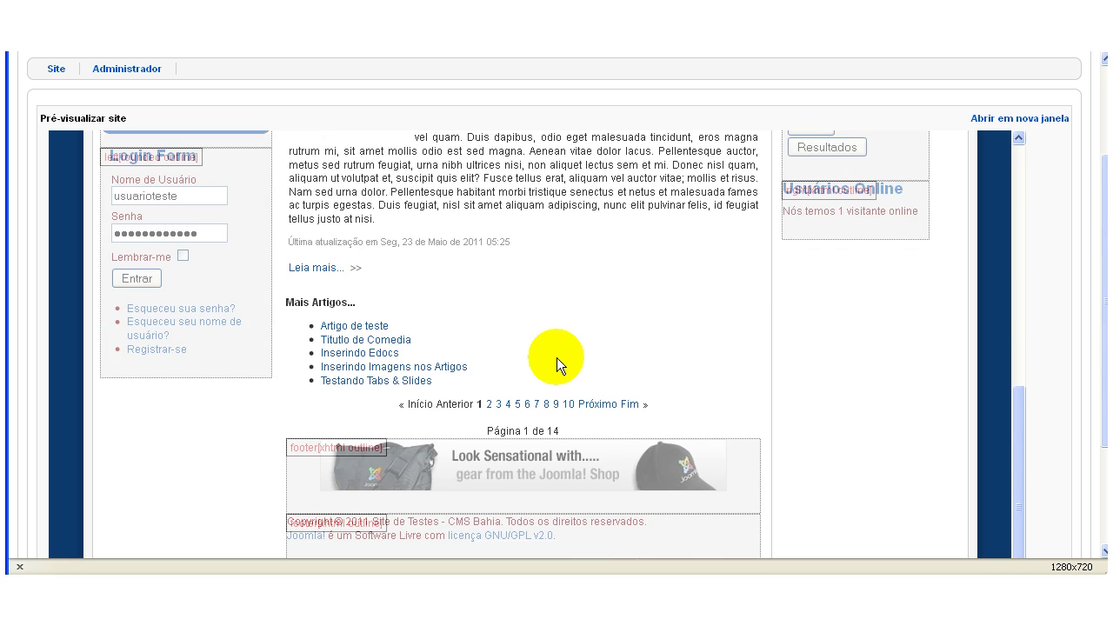
scroll(557, 357, up, 5)
scroll(556, 357, up, 7)
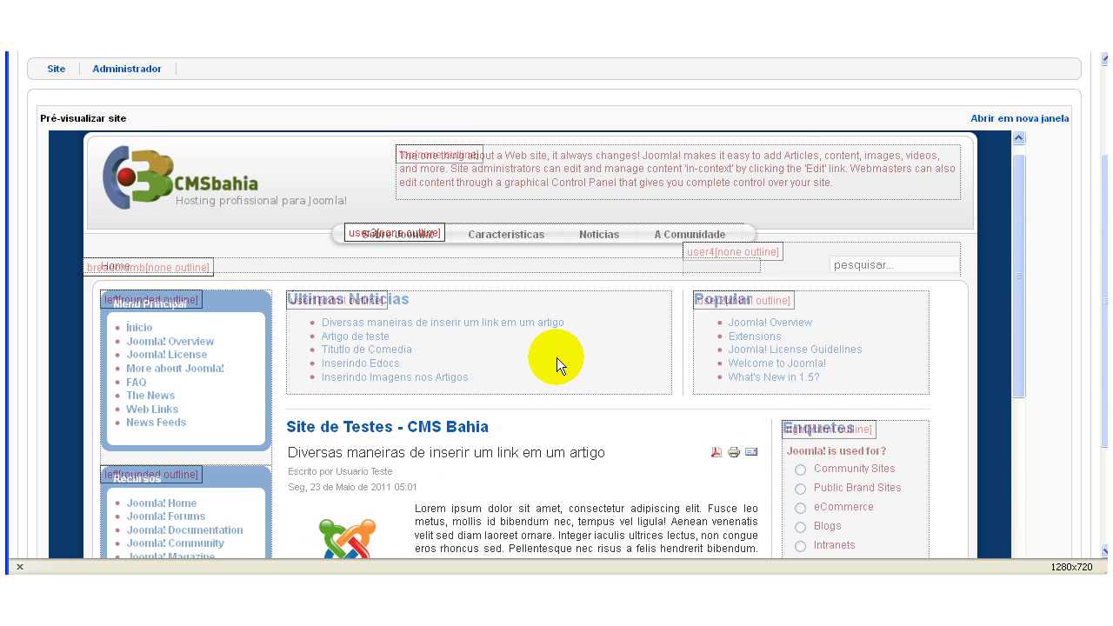
scroll(1022, 340, up, 2)
scroll(1022, 341, up, 1)
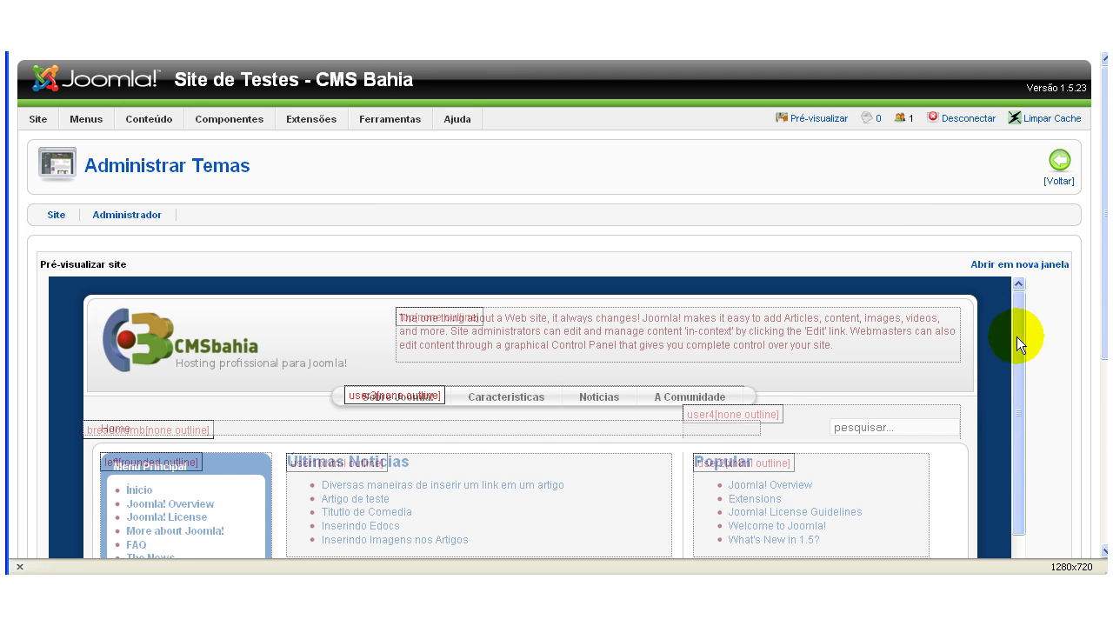
Step: Open the site module manager and review the options of the theme, position, type and state filters
mouse_move(323, 122)
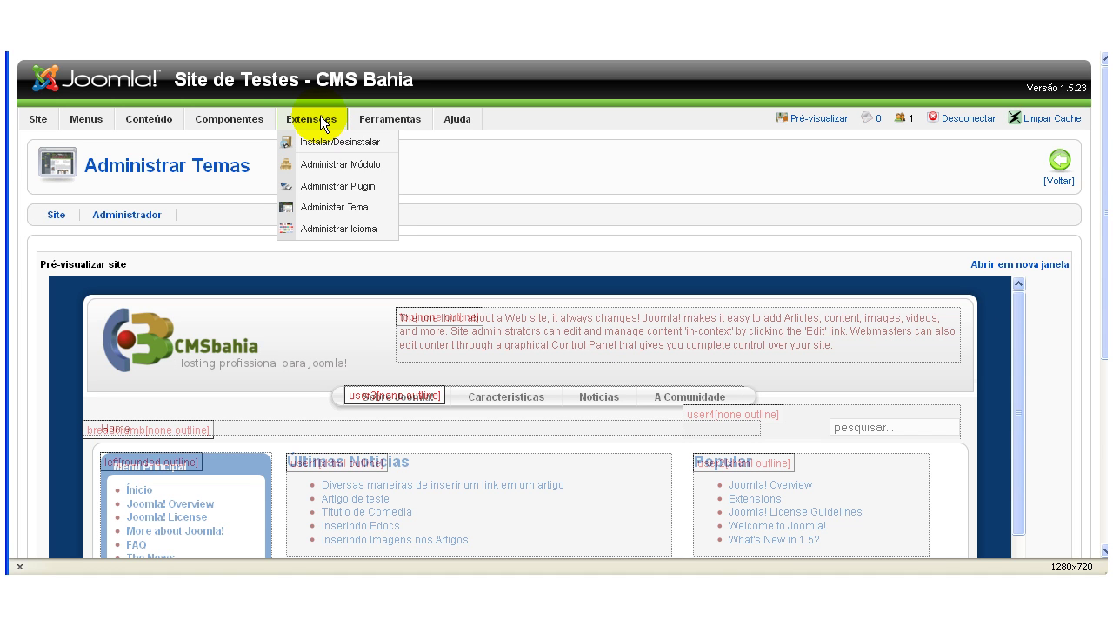
click(338, 166)
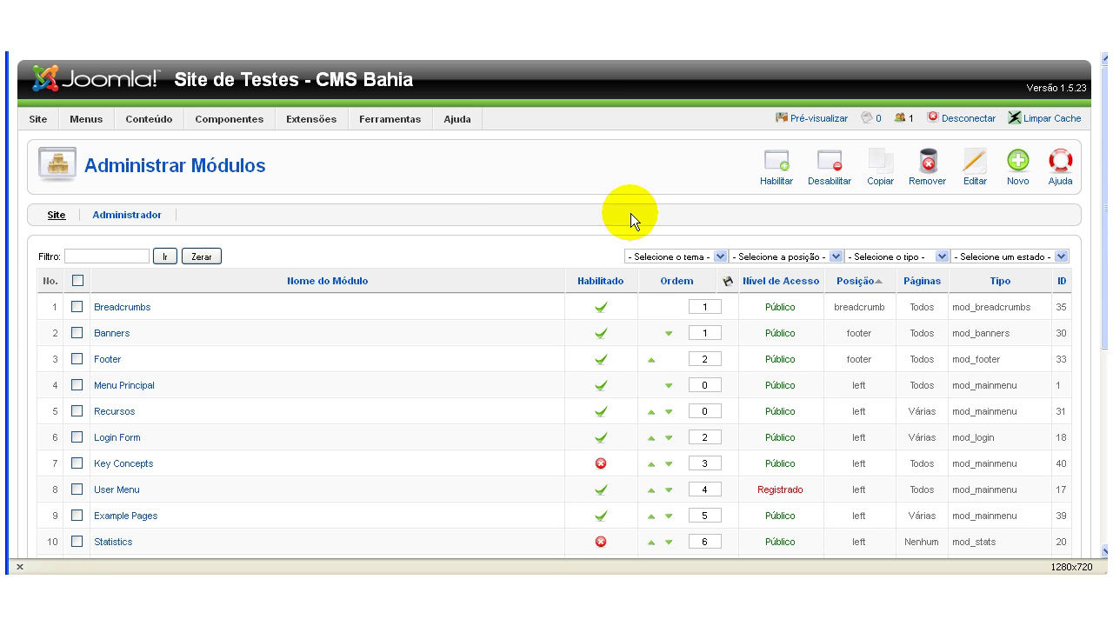
click(691, 260)
click(679, 257)
click(686, 255)
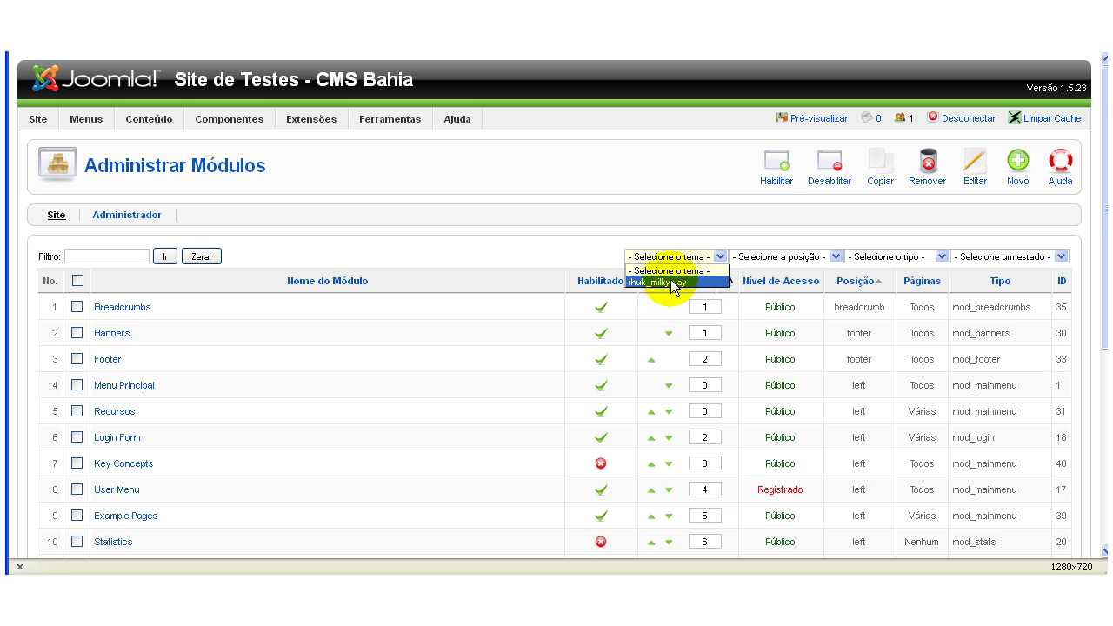
click(780, 257)
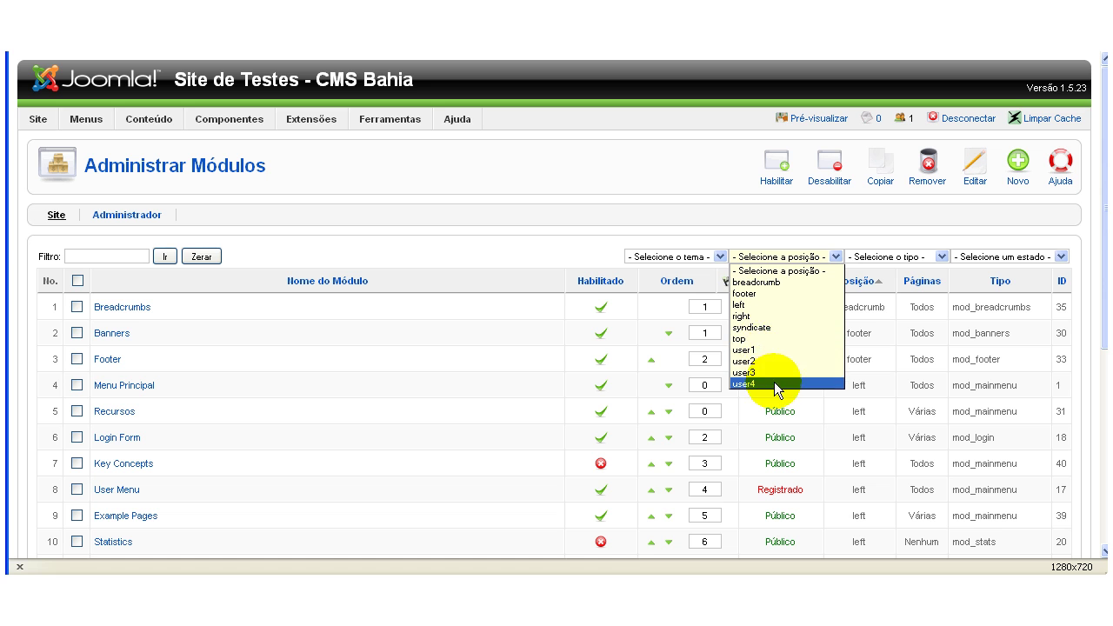
click(888, 255)
click(895, 258)
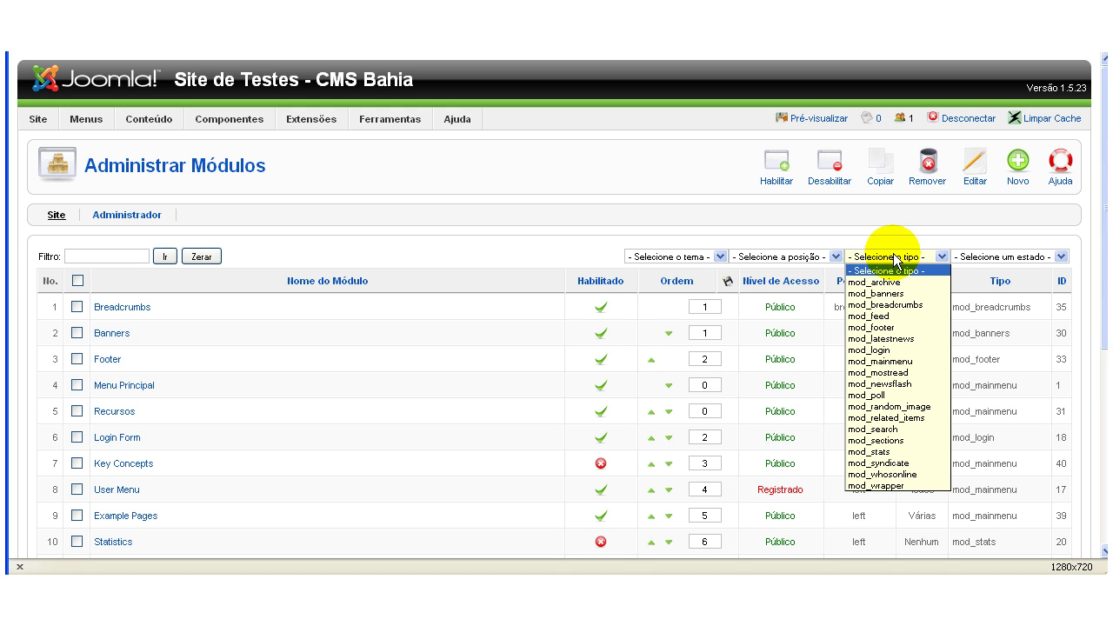
click(886, 218)
click(990, 257)
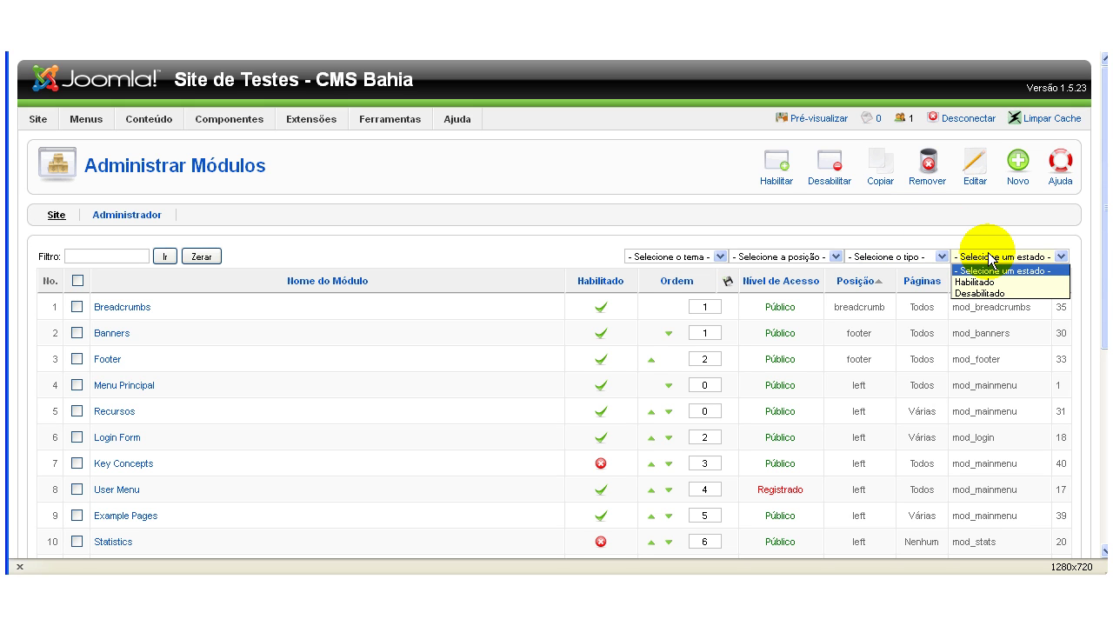
click(990, 256)
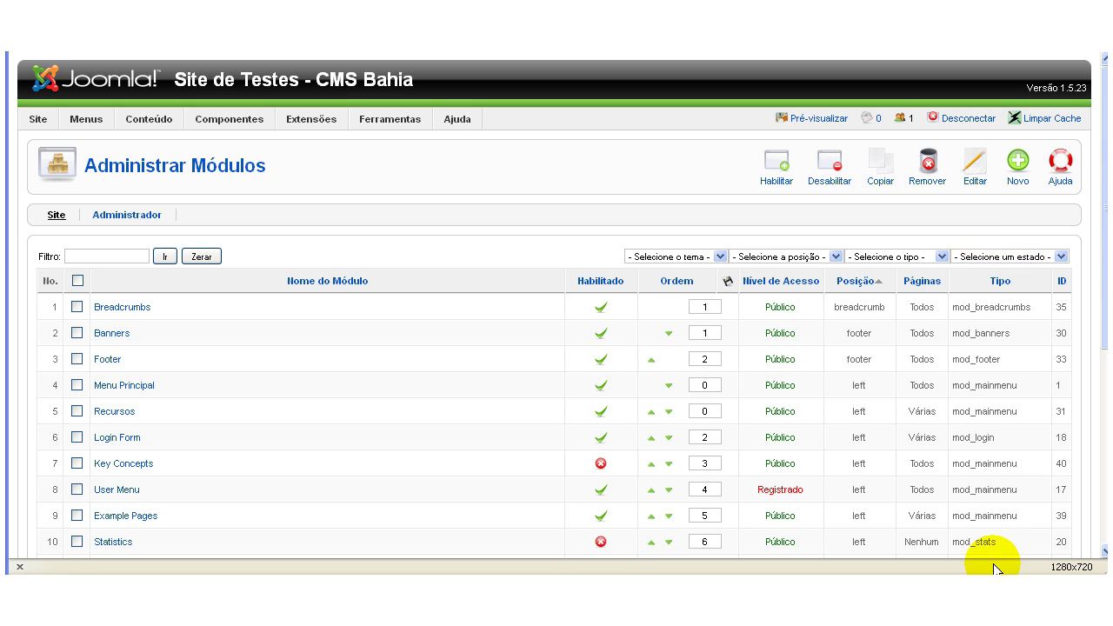
Step: Filter the module list to the left position and the Habilitado state
click(743, 256)
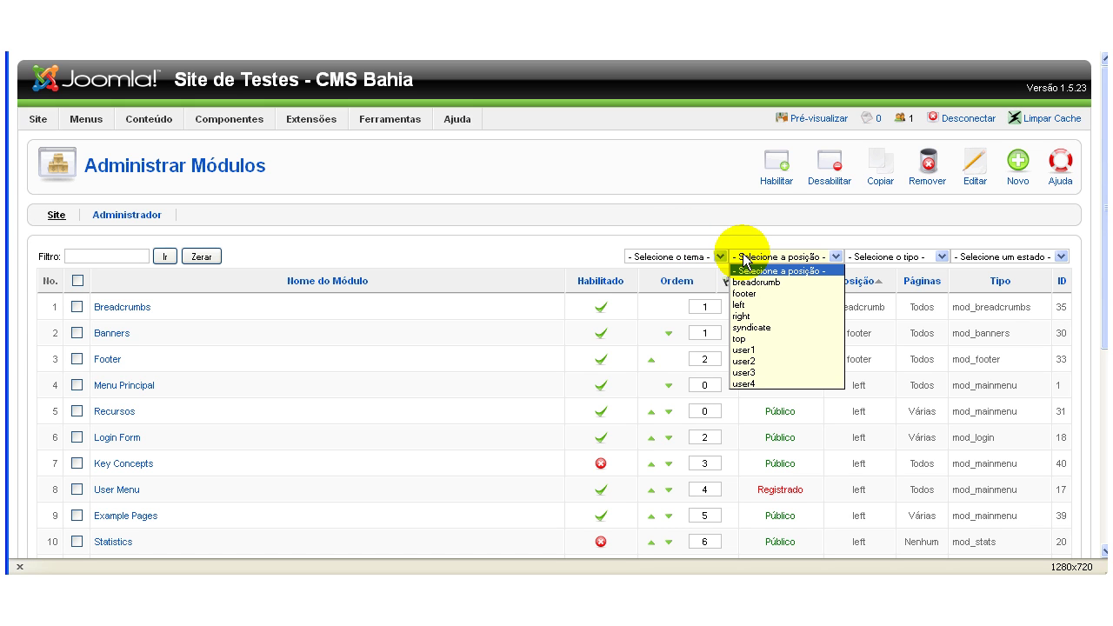
click(756, 303)
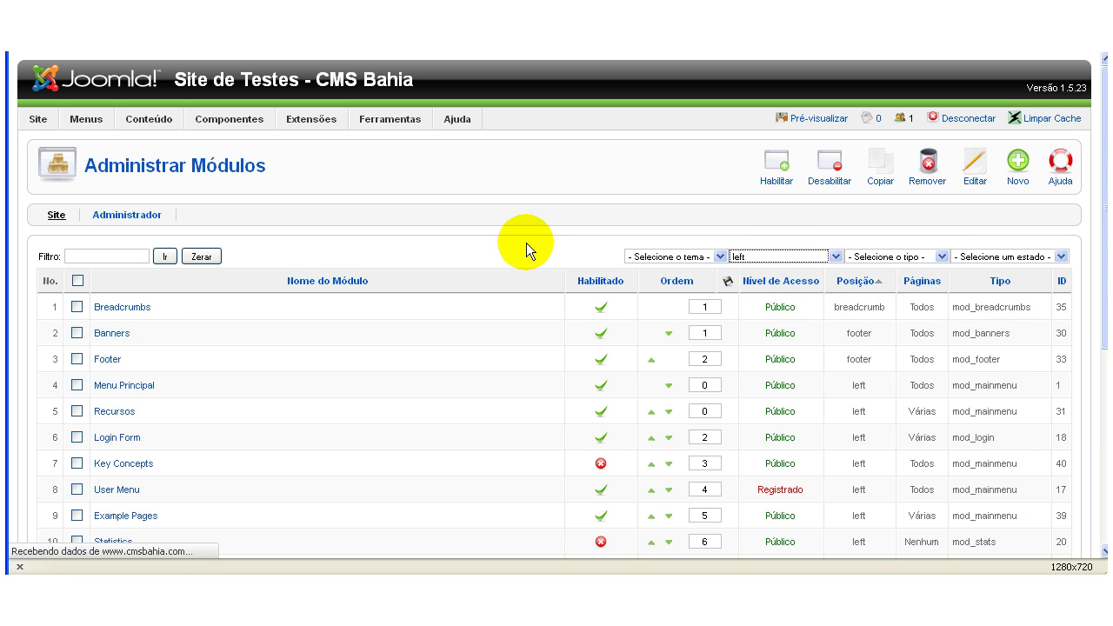
scroll(525, 244, down, 2)
click(991, 158)
click(995, 179)
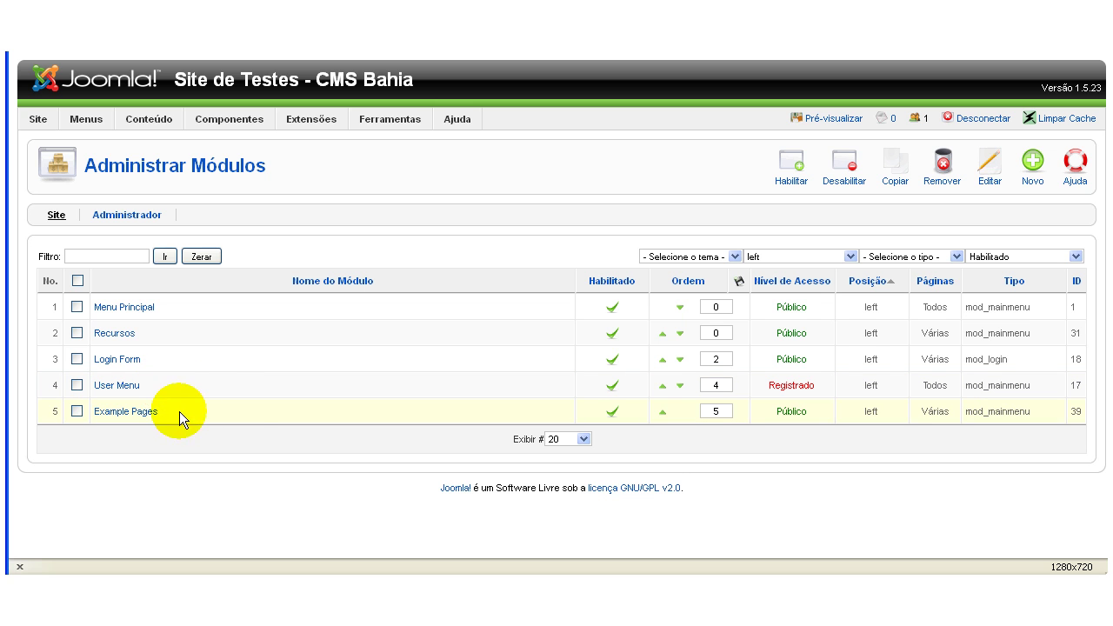
Step: Switch to the public site and compare the modules in its left column with the filtered module list
key(ctrl+Tab)
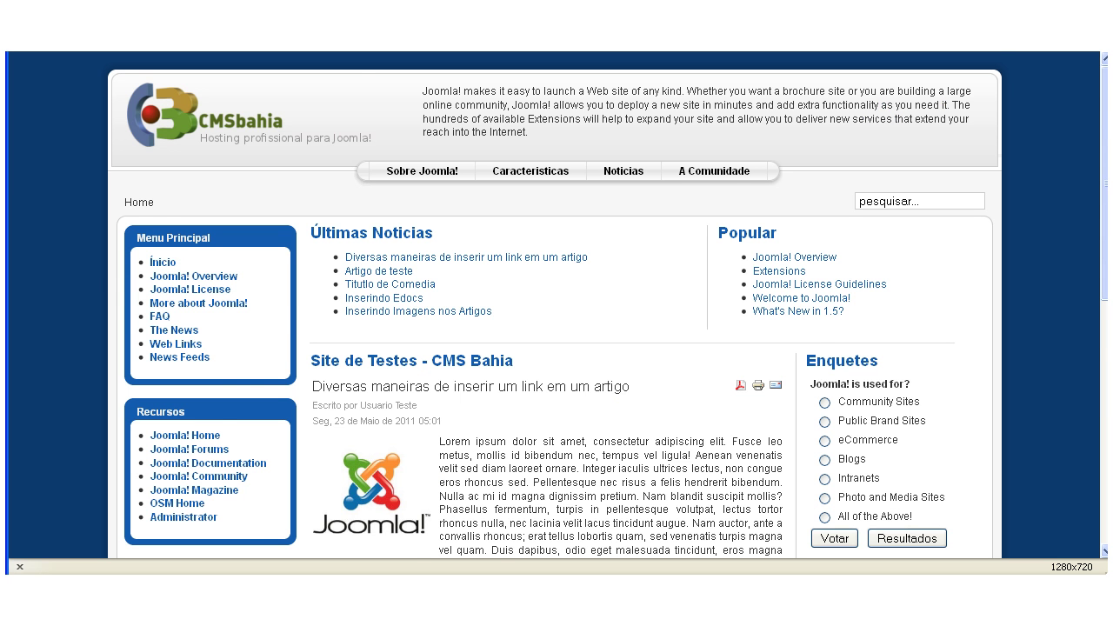
scroll(641, 405, down, 2)
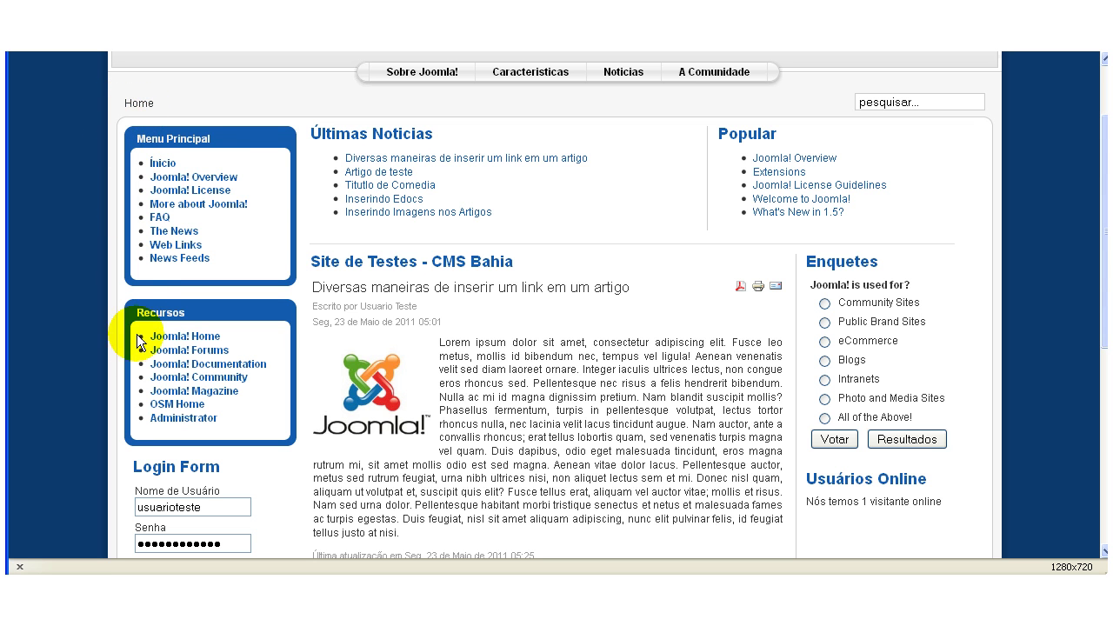
scroll(227, 214, down, 4)
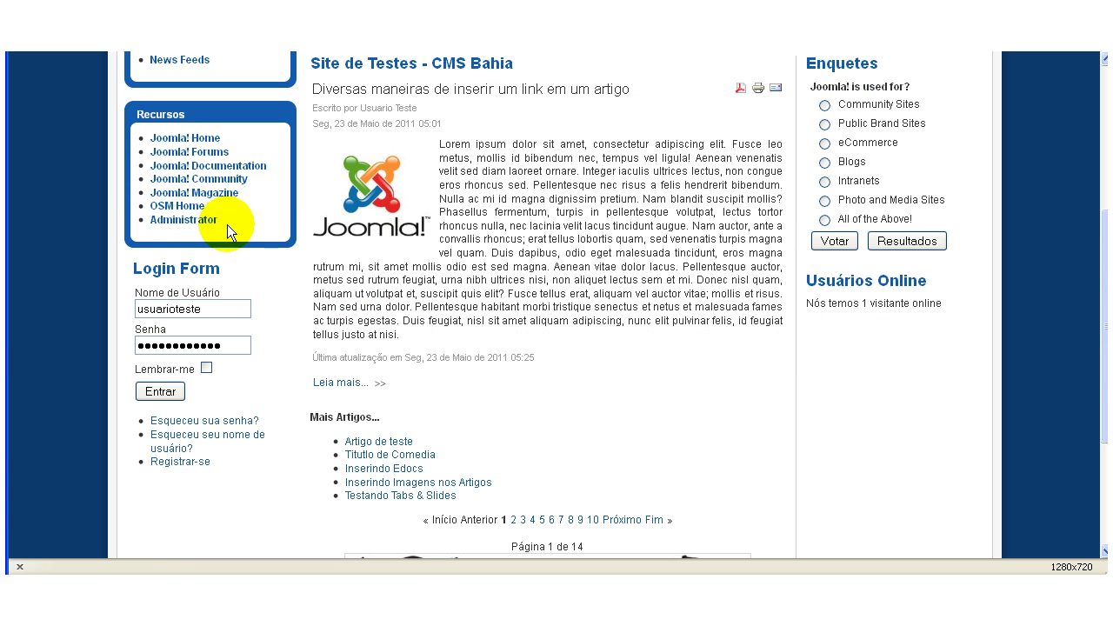
scroll(490, 287, down, 4)
scroll(491, 282, up, 10)
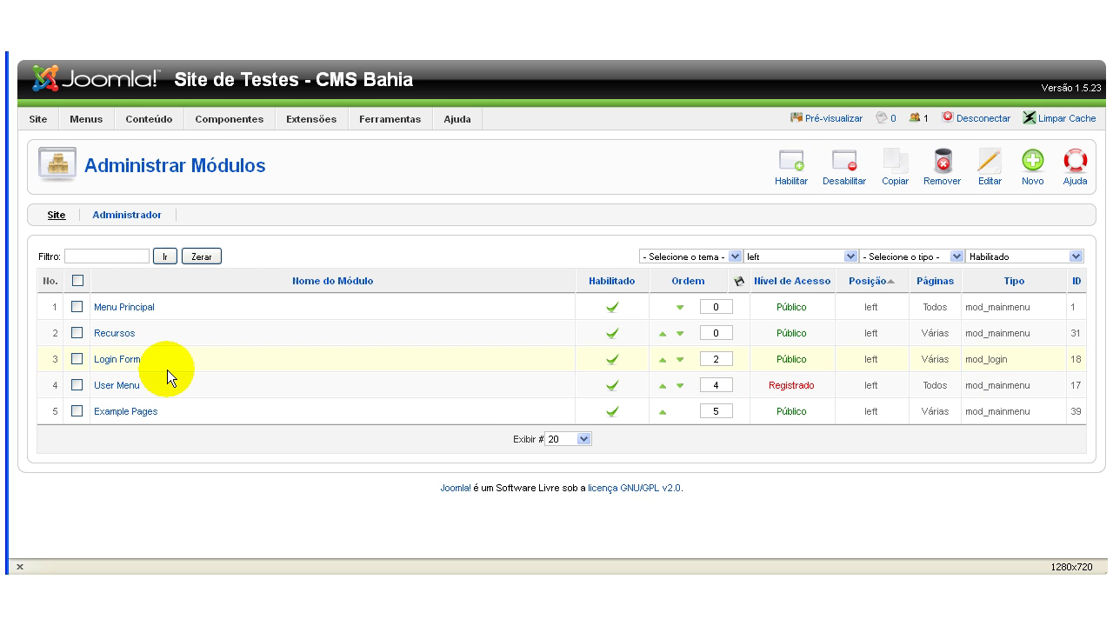
Step: Open the Login Form module for editing and change its title to "Acesso a Usuários"
click(118, 362)
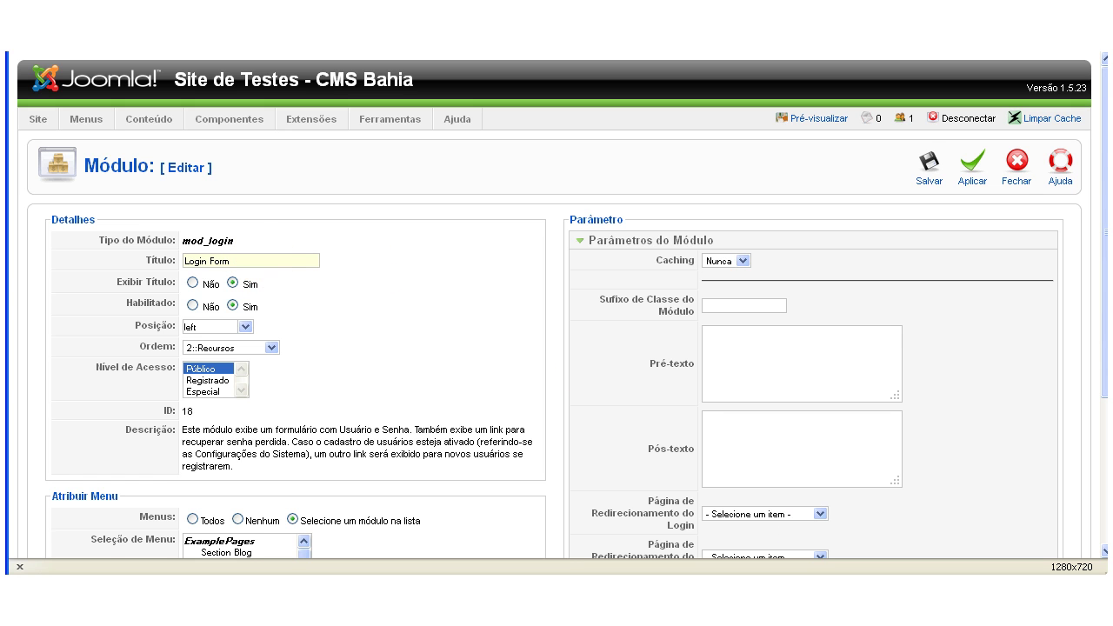
key(ctrl+shift+Left)
key(ctrl+shift+Left)
text(Acesso)
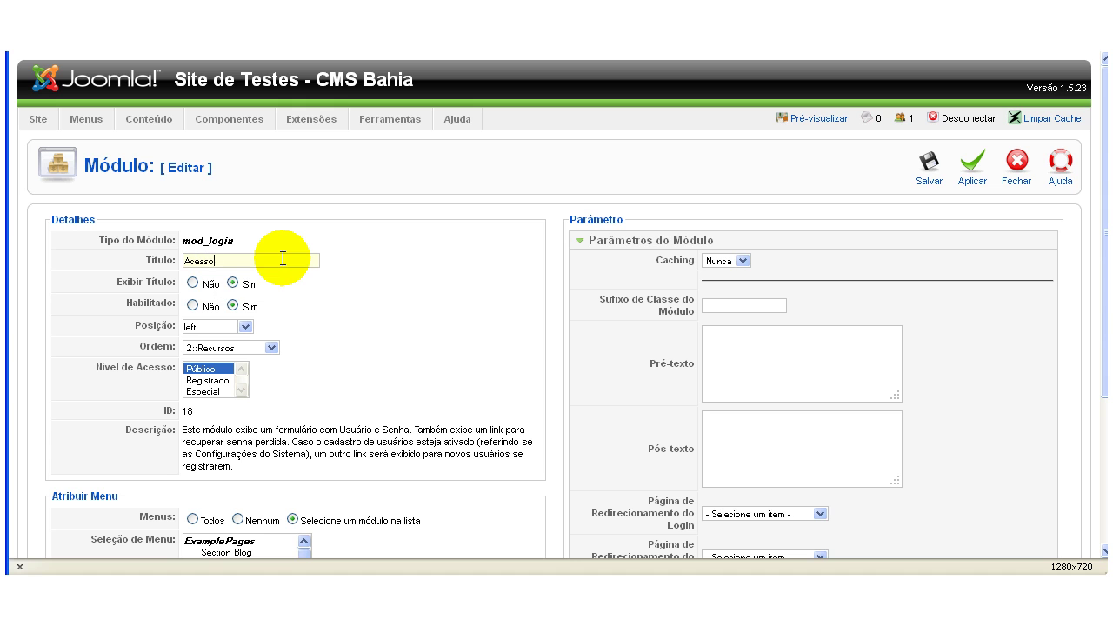
text( a Usuários)
click(479, 294)
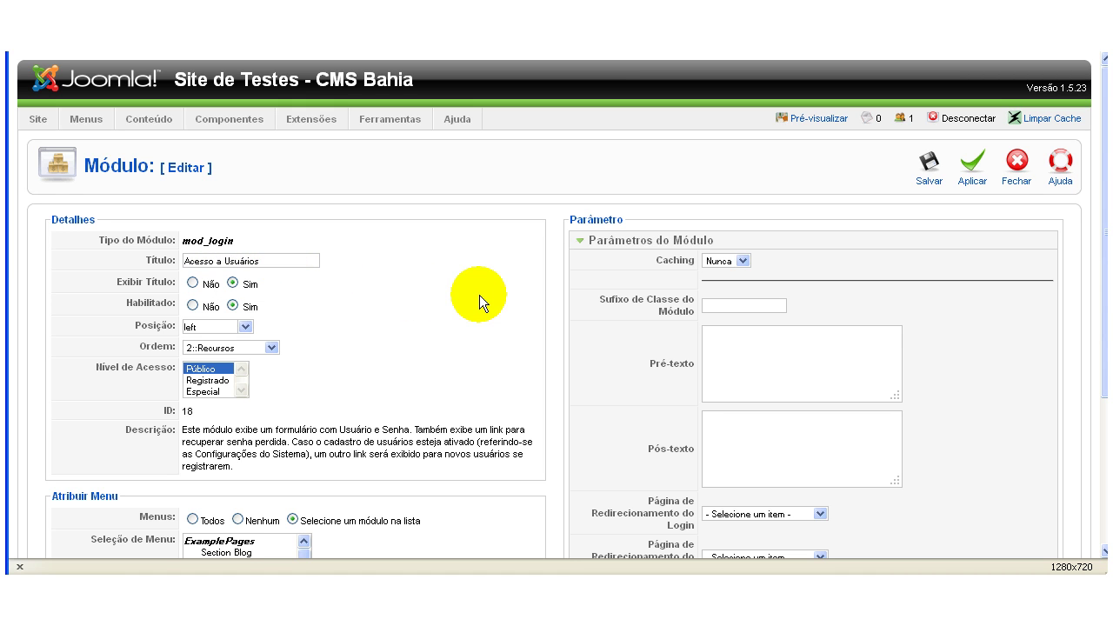
Step: Set the login module's position to right and apply the changes
click(246, 326)
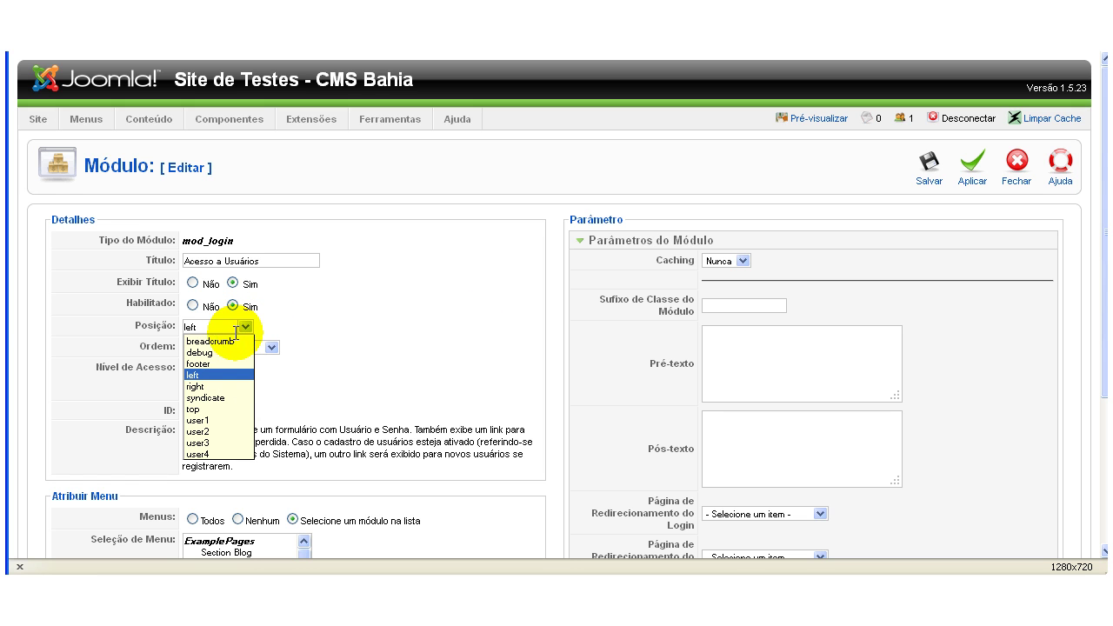
click(206, 385)
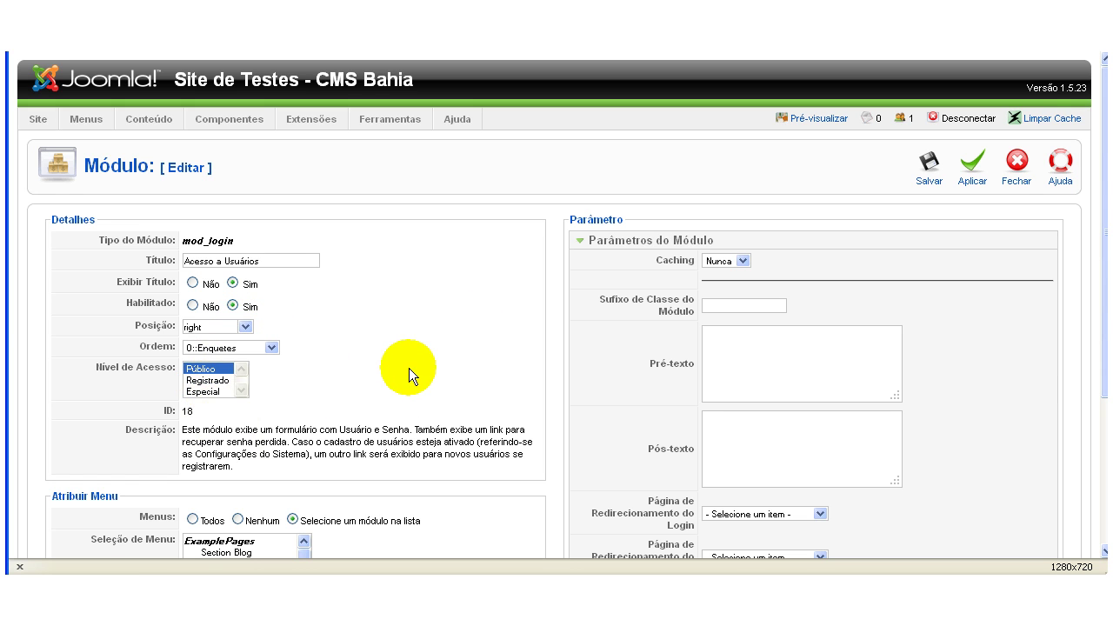
scroll(396, 299, down, 3)
scroll(844, 225, up, 3)
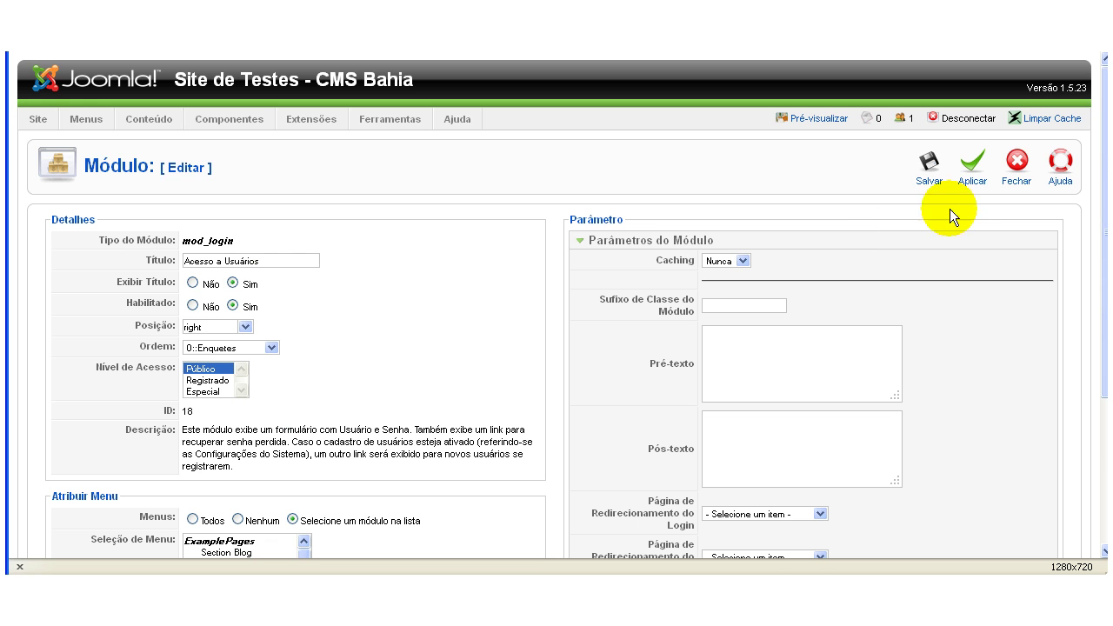
click(970, 164)
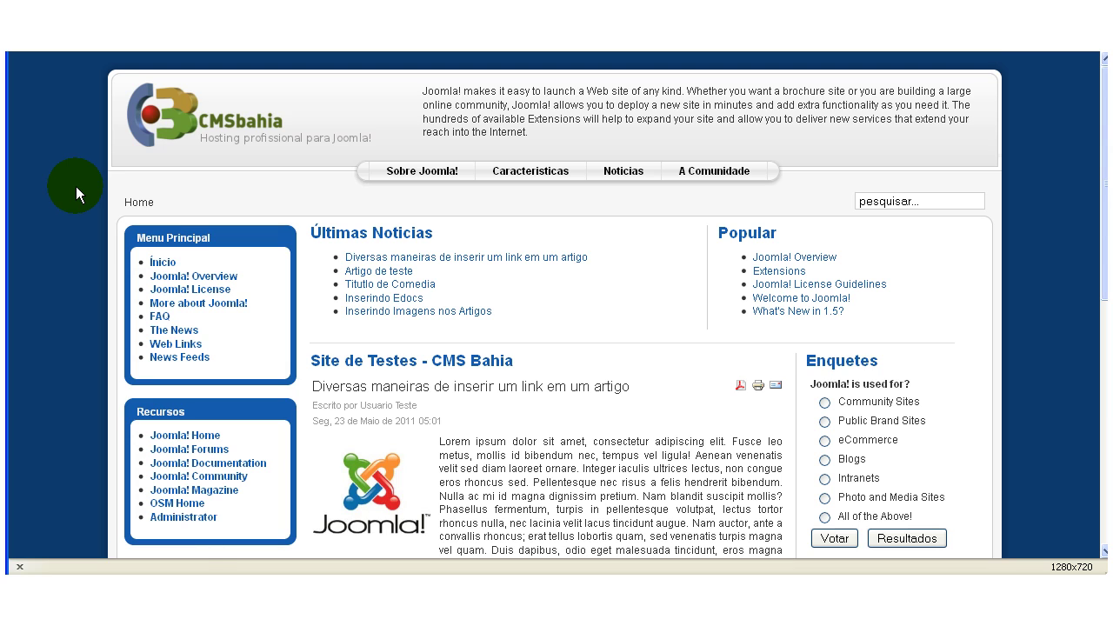
Step: Reload the public site and check the title and placement of the login module in the right column
key(F5)
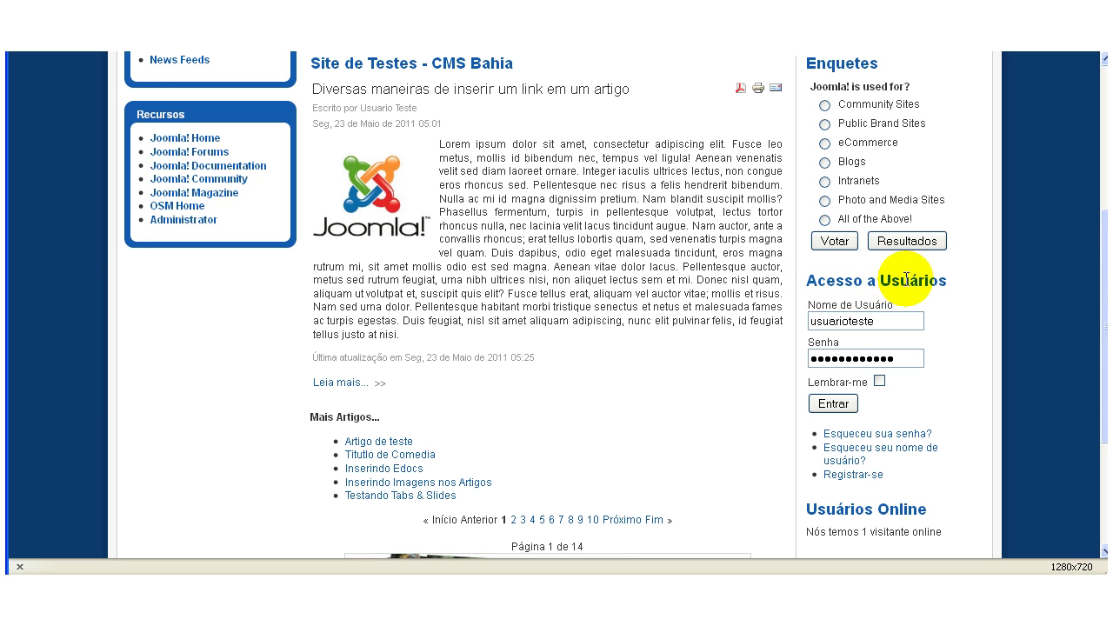
click(857, 410)
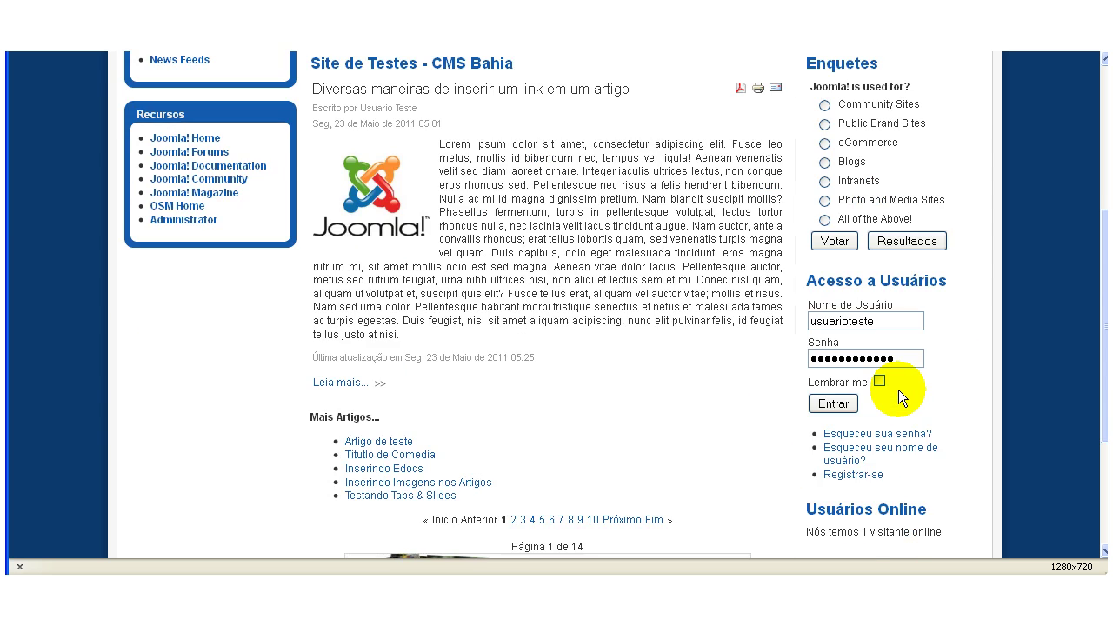
scroll(911, 350, up, 2)
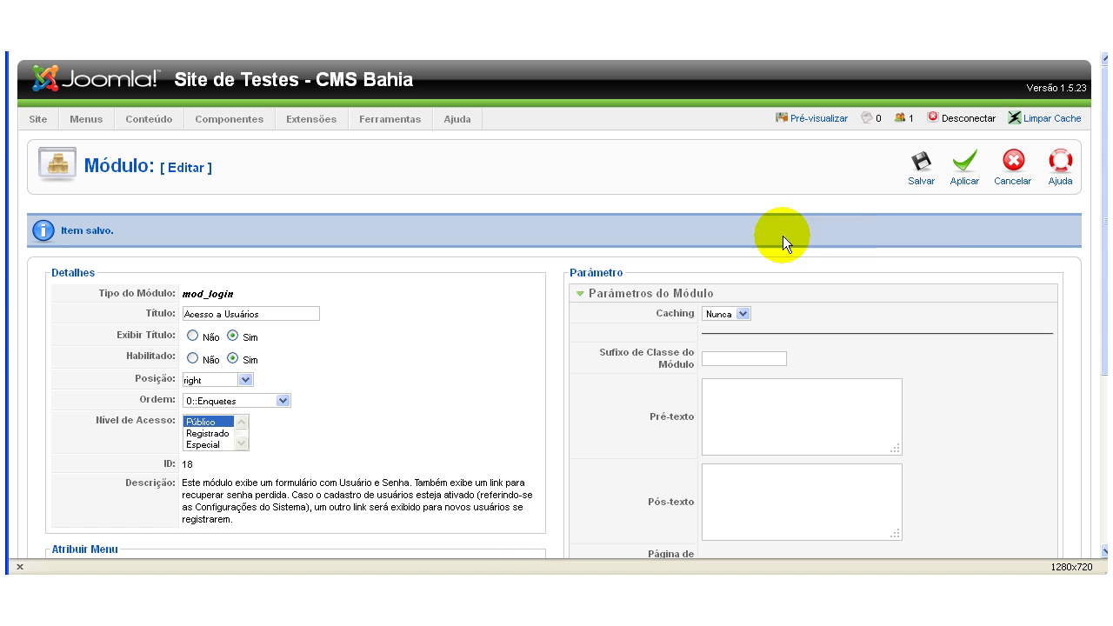
Step: Save the login module and filter the module list to the right position
click(919, 164)
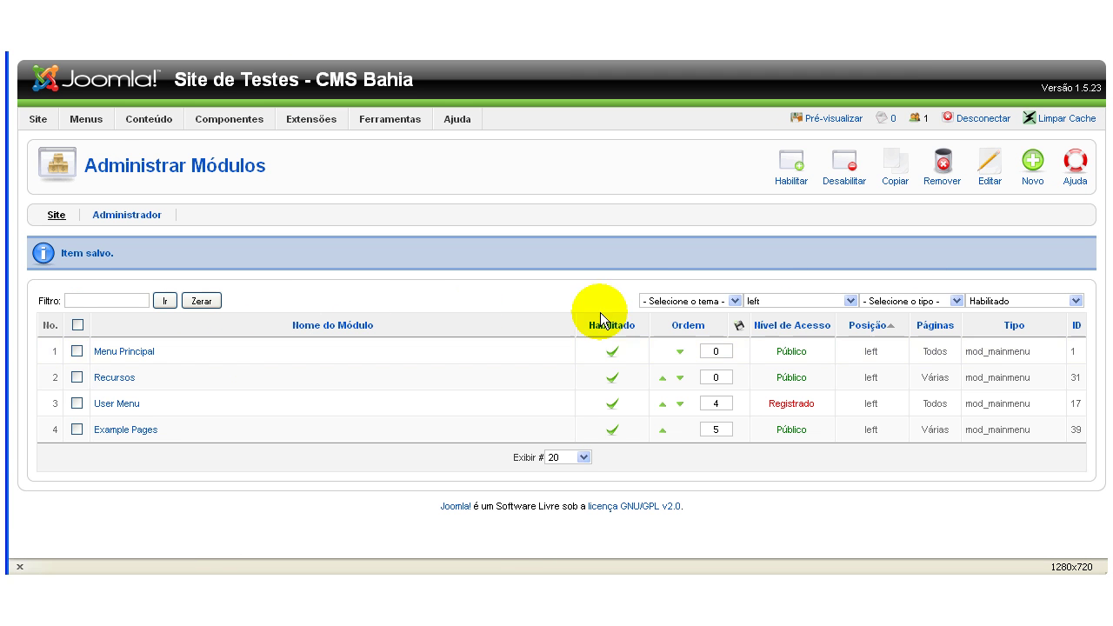
click(759, 298)
click(763, 360)
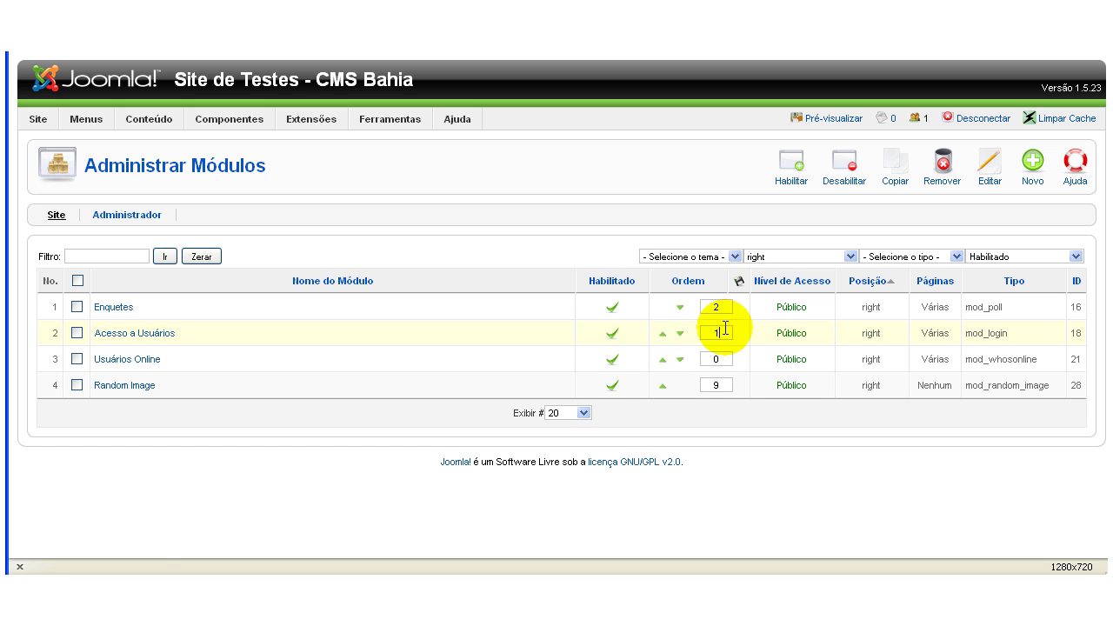
Step: Try order values 2 for Enquetes and 1 for Acesso a Usuários, and move Acesso a Usuários up one place
click(739, 281)
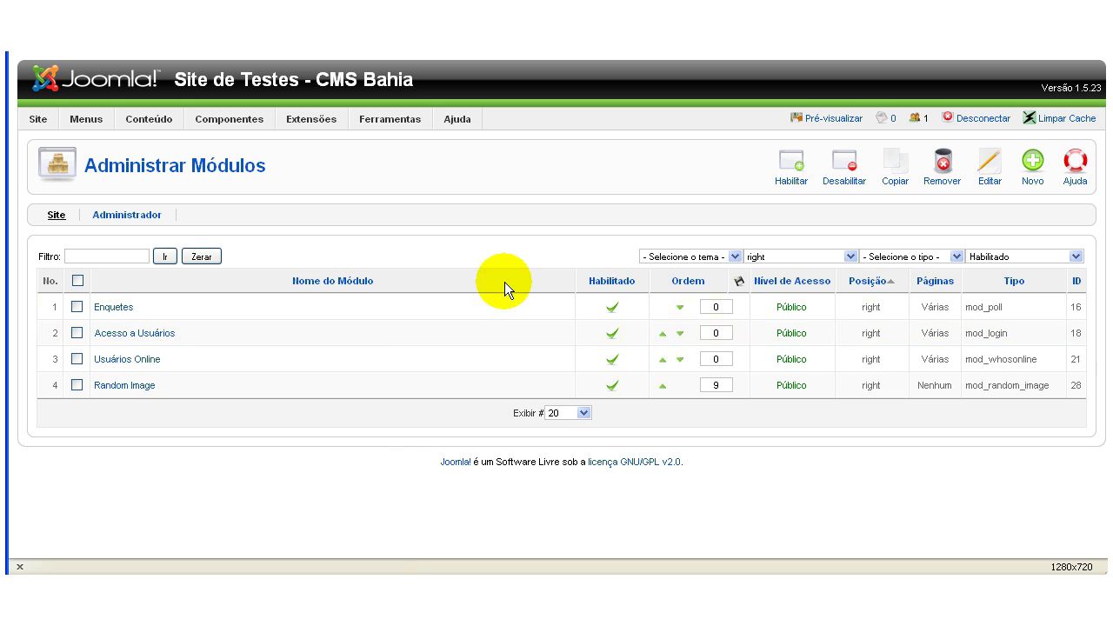
click(664, 337)
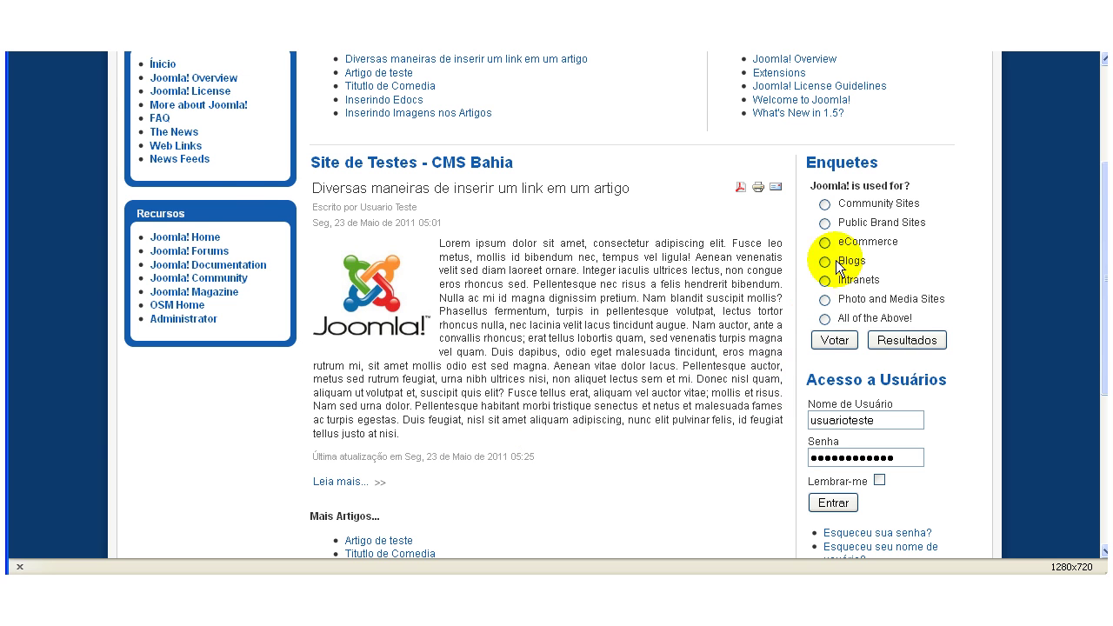
Step: Reload the public site and check the order of the modules in the right column
scroll(870, 391, down, 2)
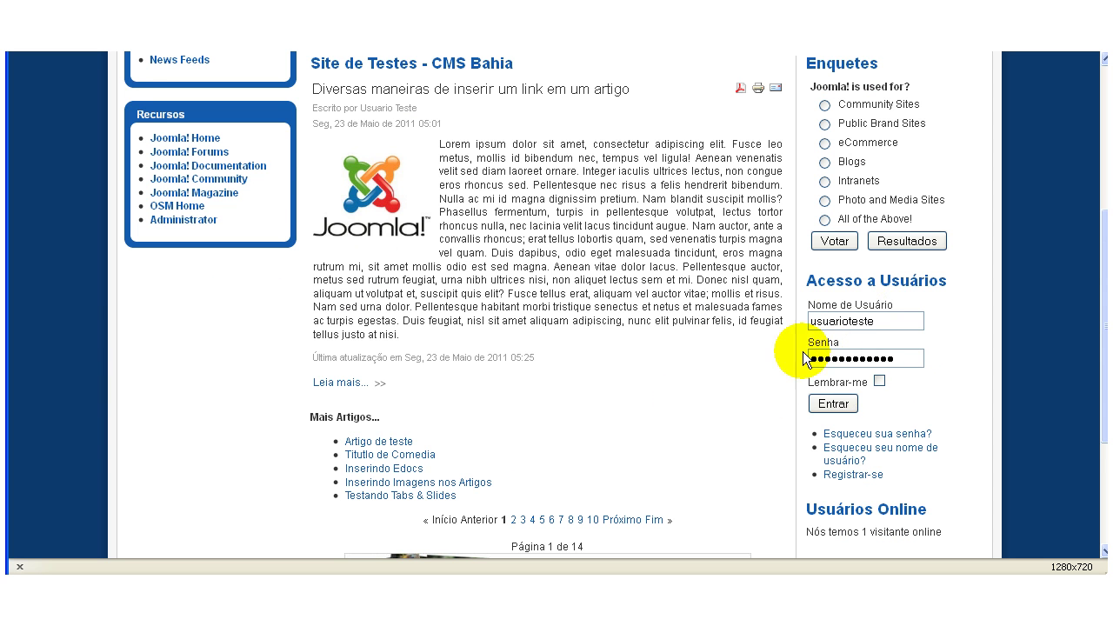
scroll(686, 338, up, 2)
key(Return)
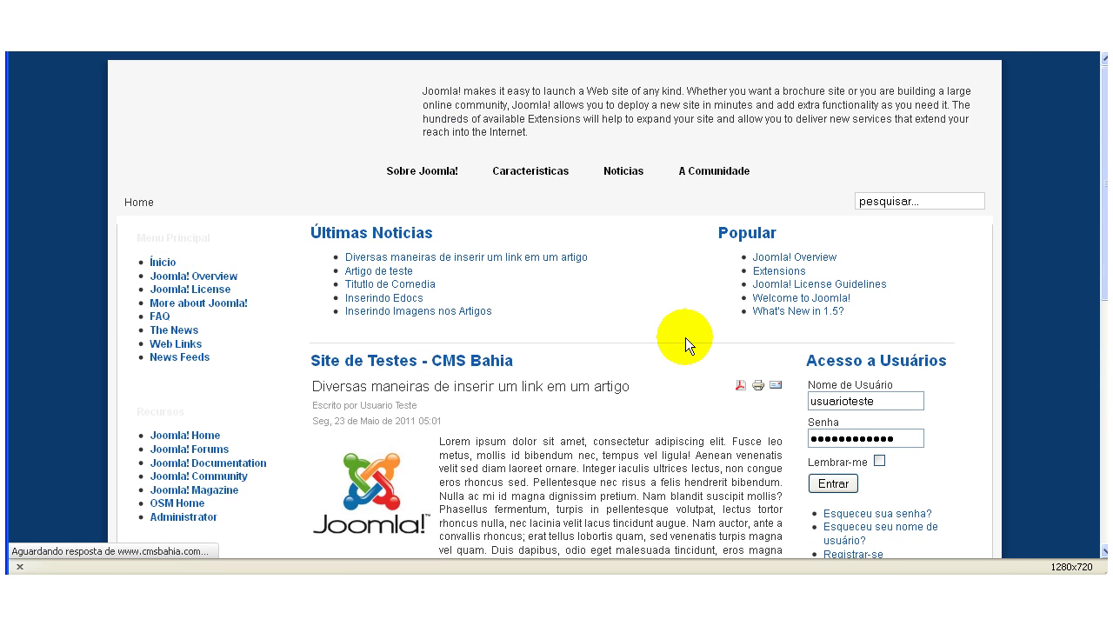
scroll(720, 448, down, 6)
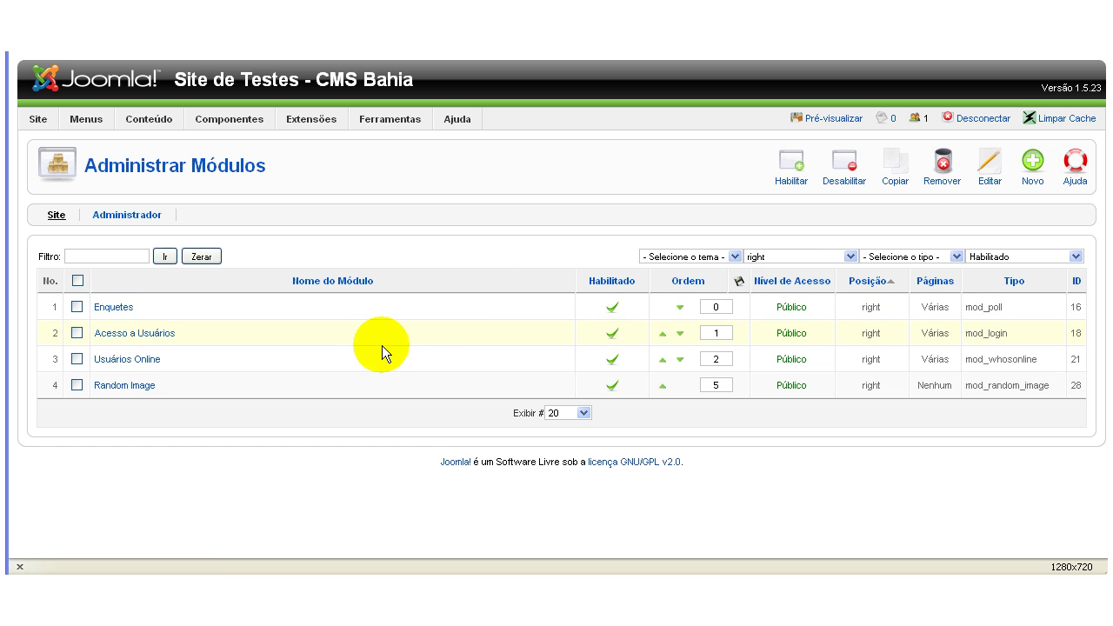
Step: Move the Usuários Online module to the left position, save it, and check its placement on the reloaded public site
click(146, 358)
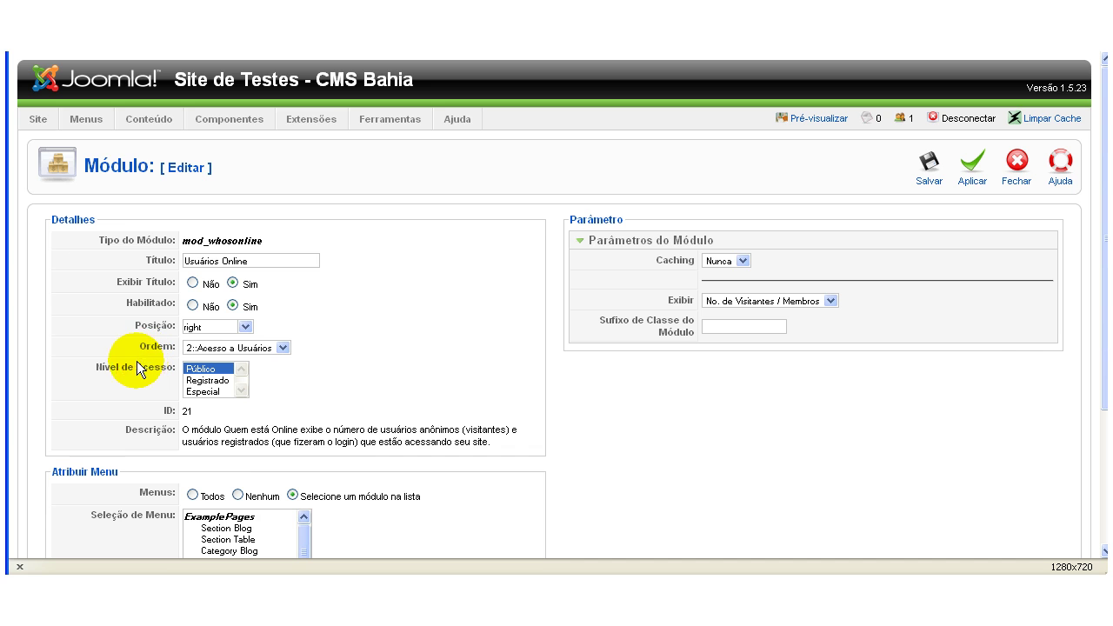
click(246, 327)
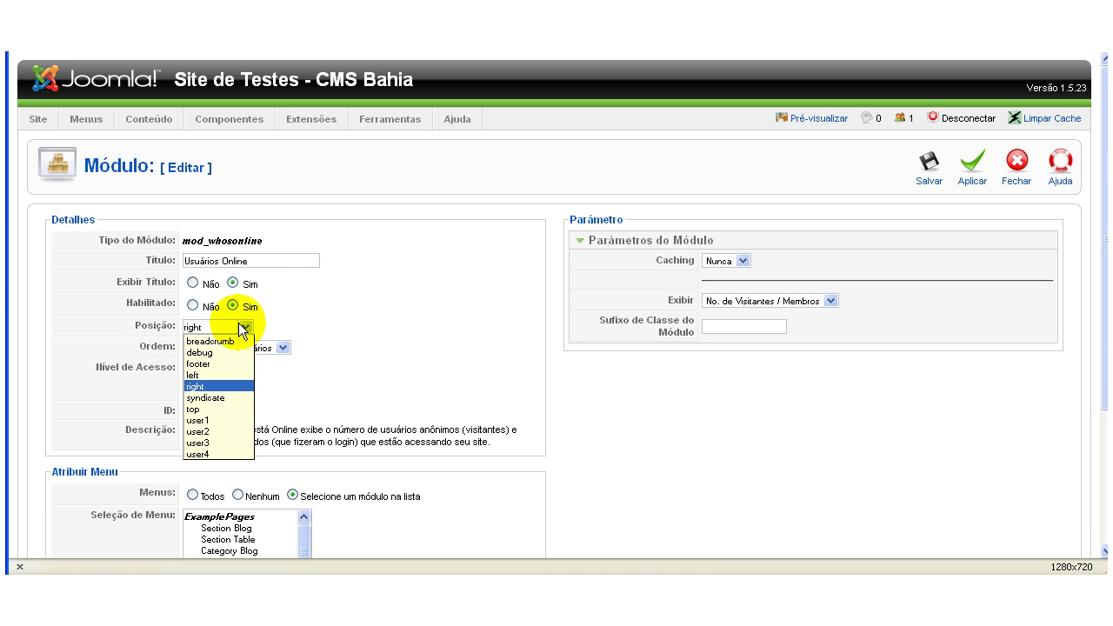
click(203, 375)
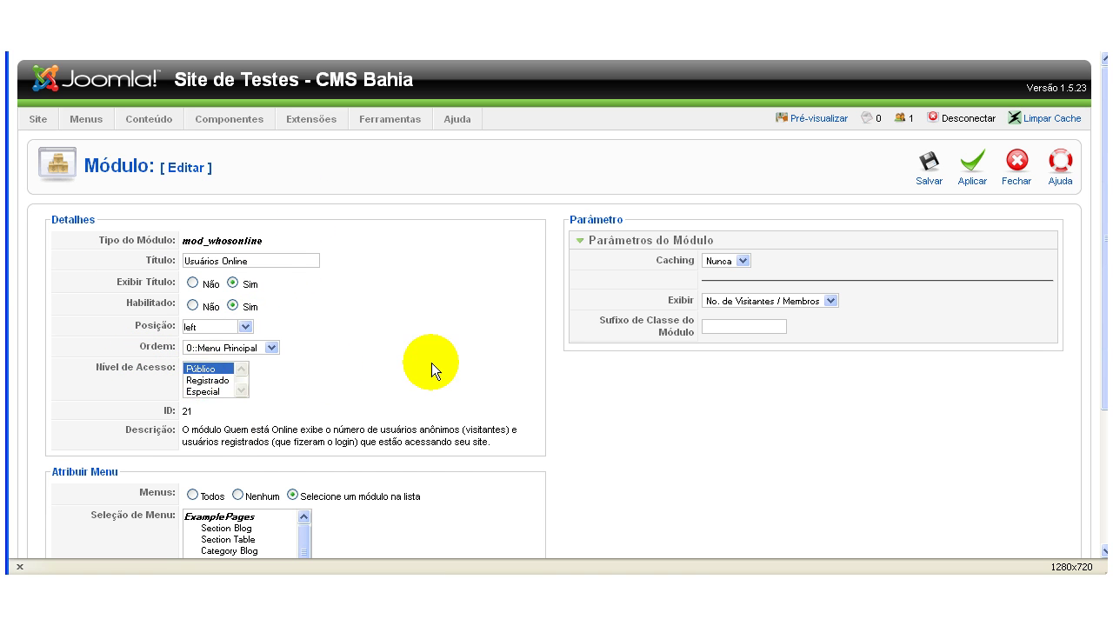
click(929, 167)
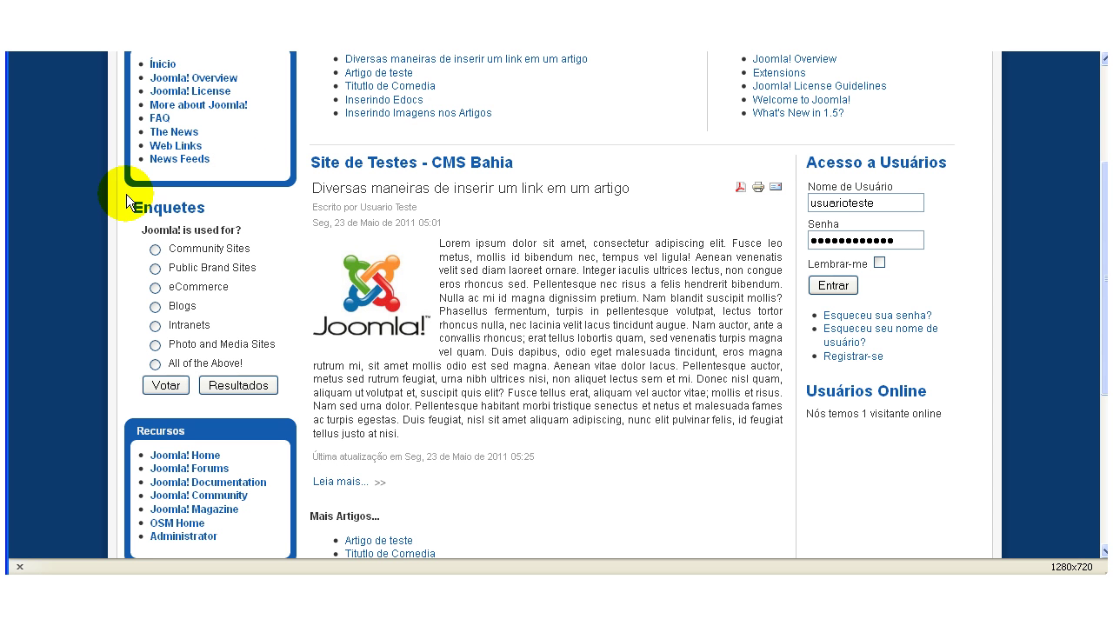
key(F5)
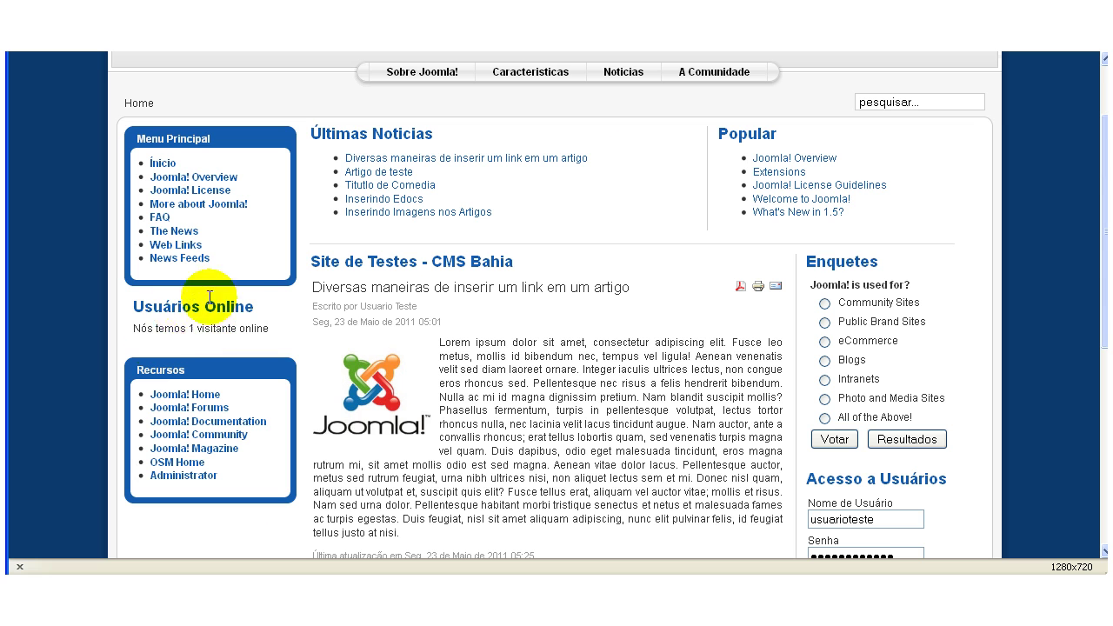
scroll(225, 269, down, 3)
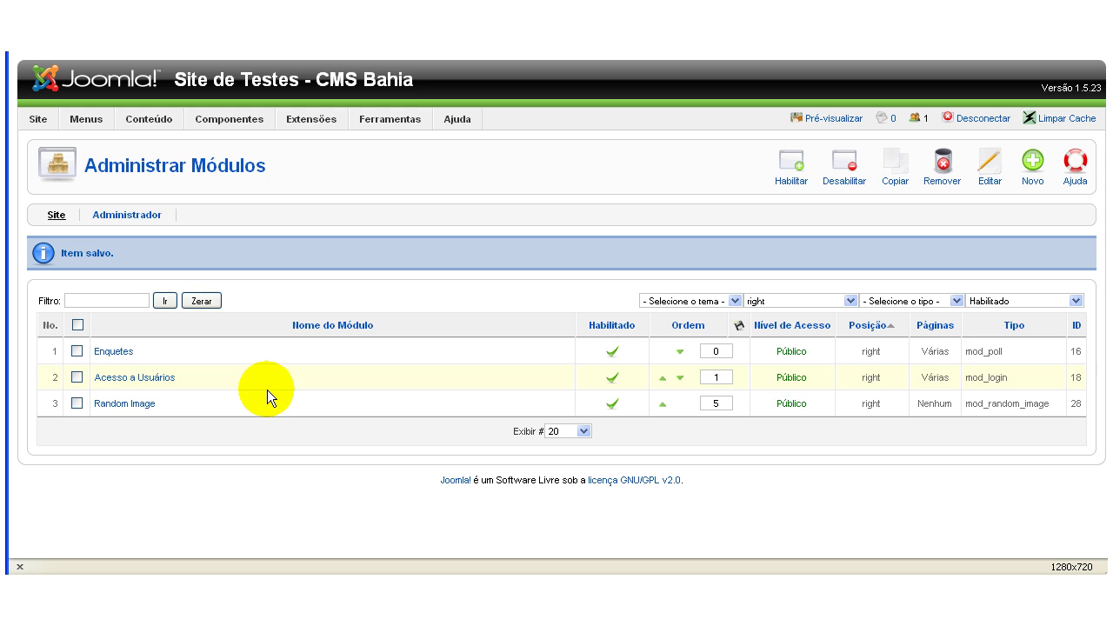
Step: Filter the modules to the left position, move Usuários Online down one place below Recursos, and reload the public site
click(801, 300)
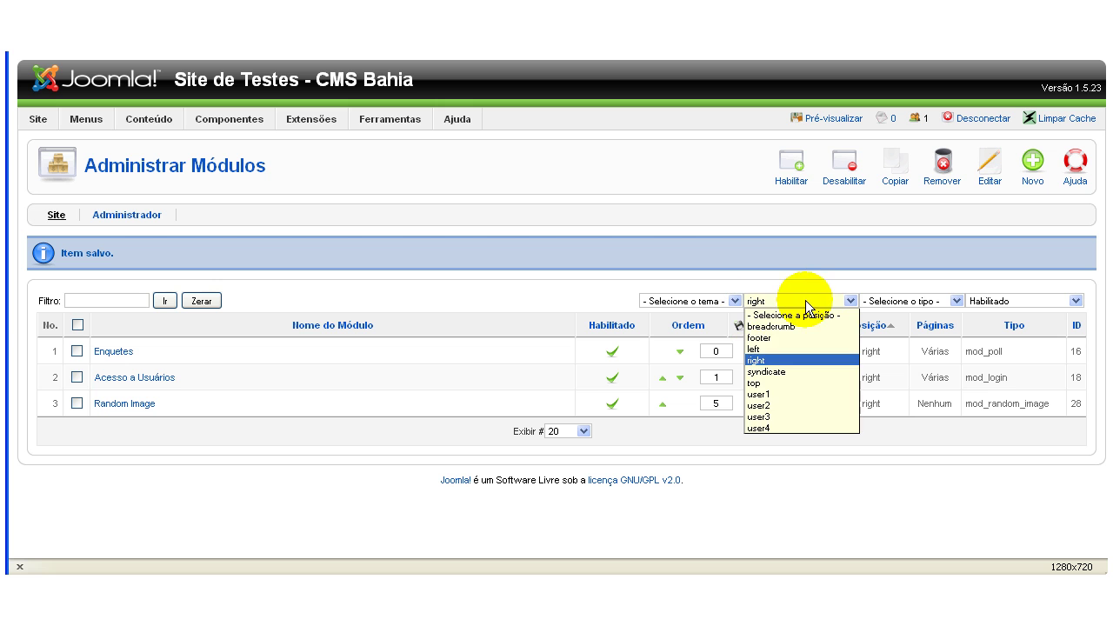
click(774, 350)
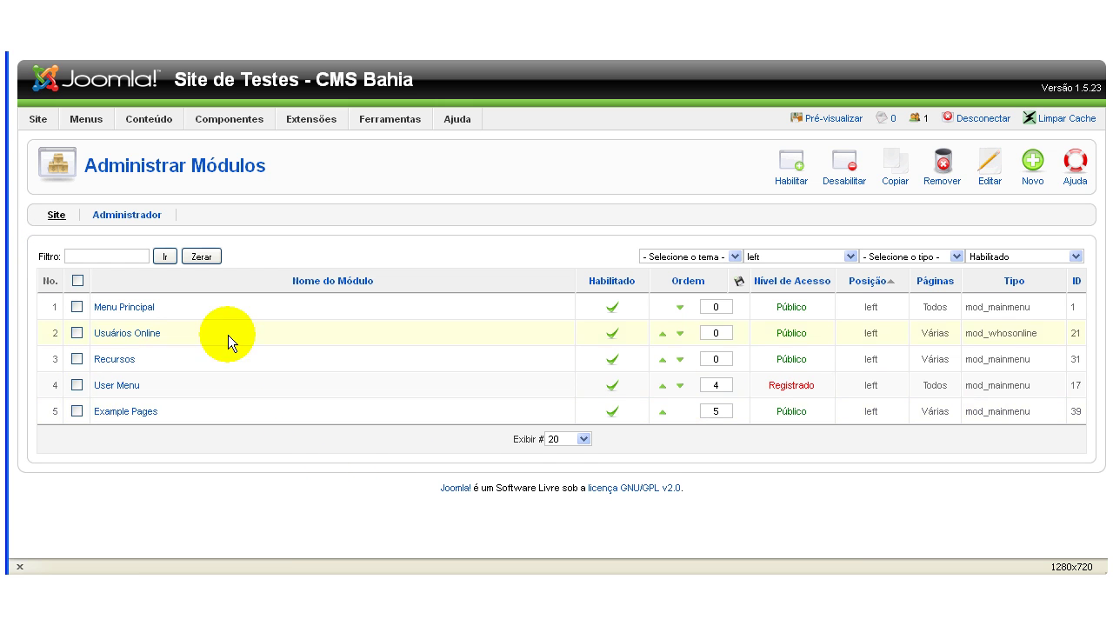
click(681, 337)
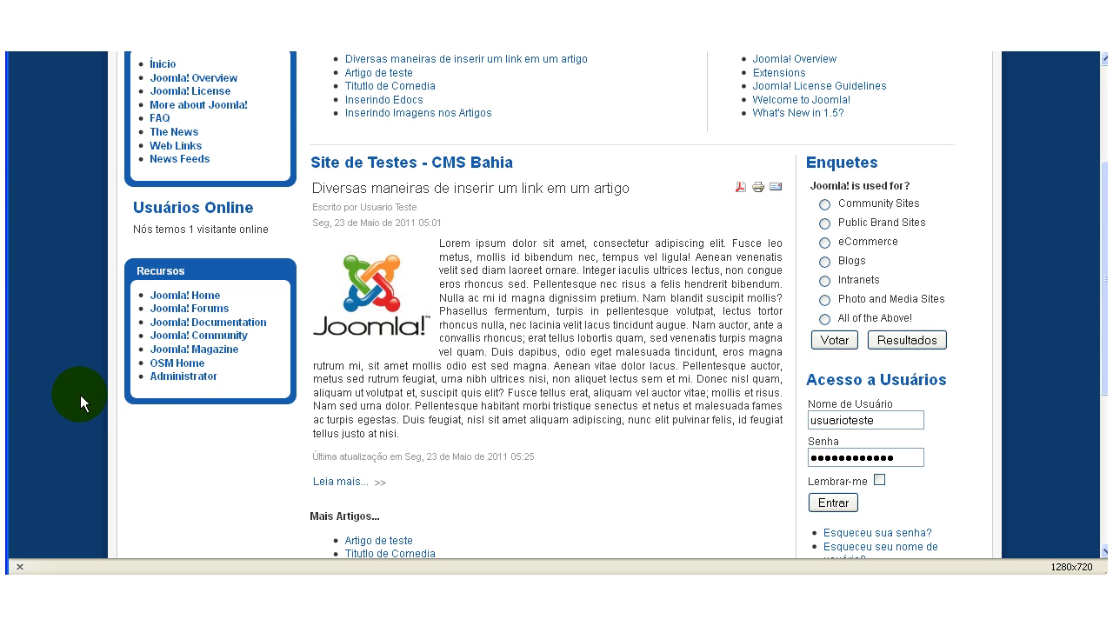
key(Return)
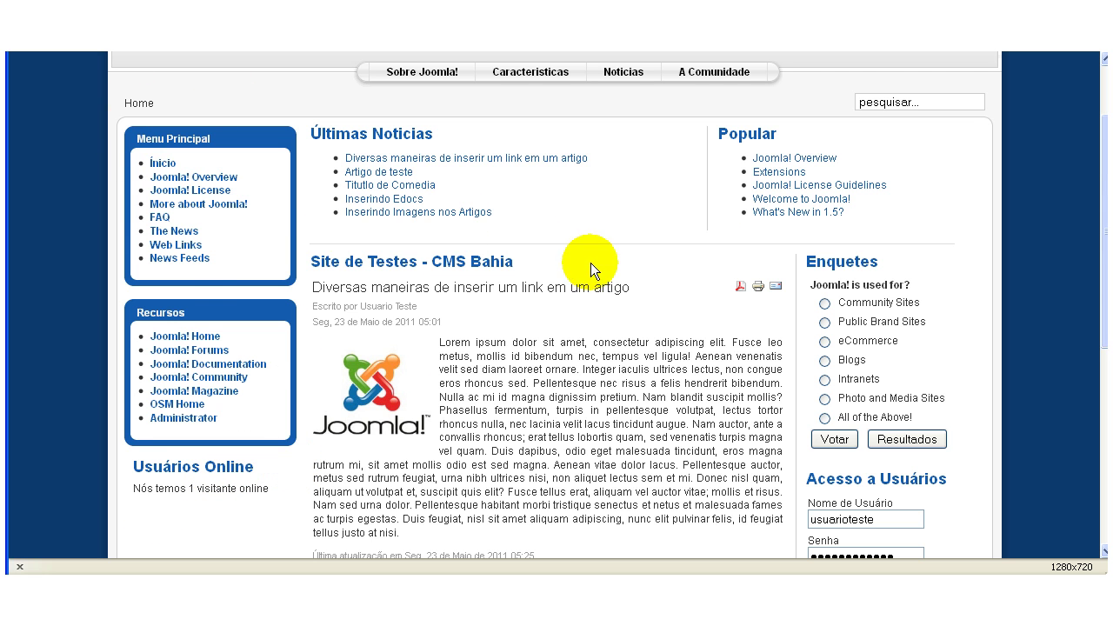
Step: Open the Noticias page of the public site and check which modules appear in its left column
scroll(583, 243, up, 3)
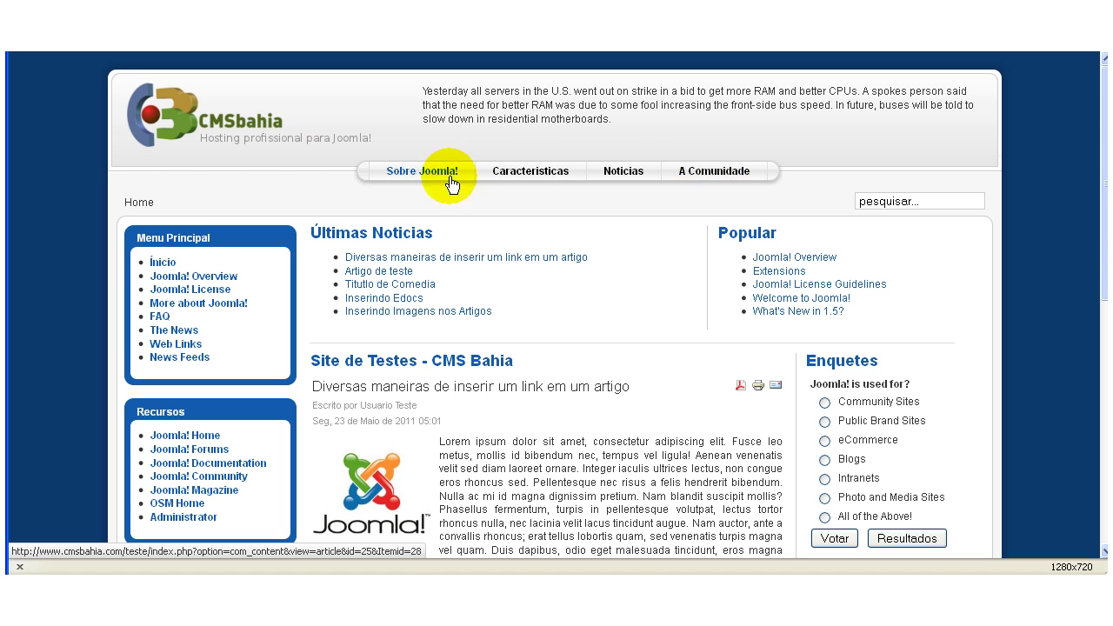
click(618, 172)
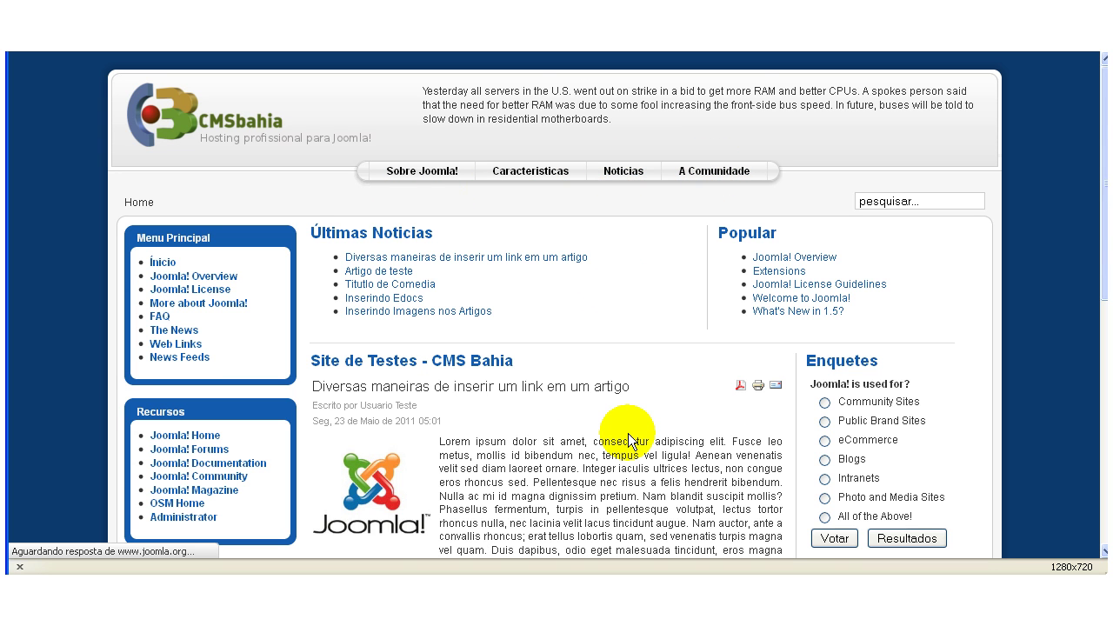
scroll(632, 435, down, 5)
scroll(633, 429, up, 5)
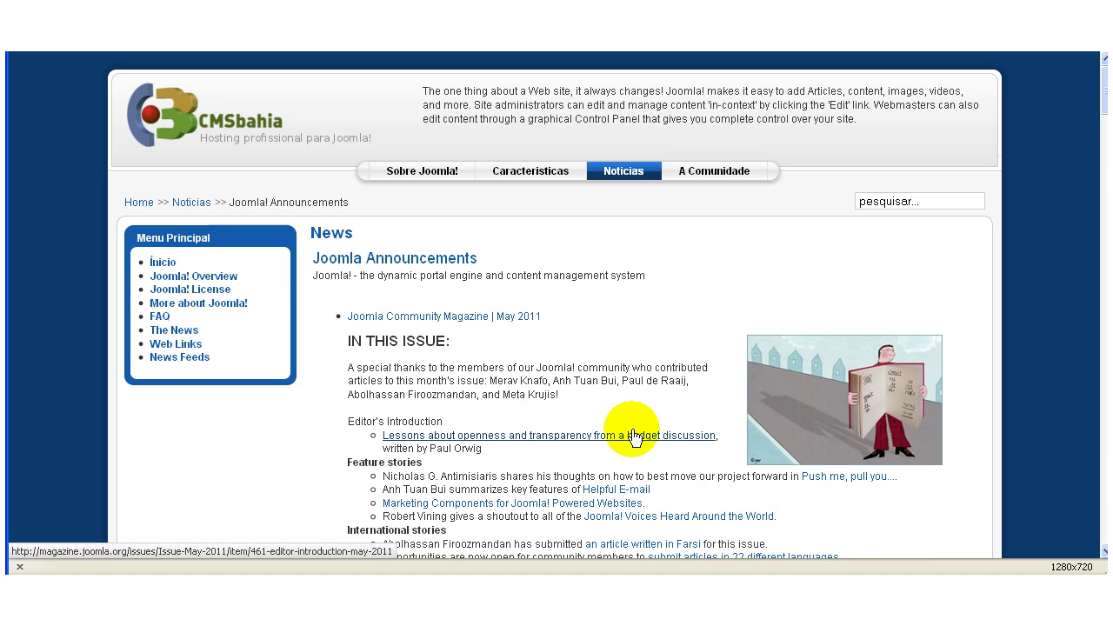
scroll(179, 416, down, 4)
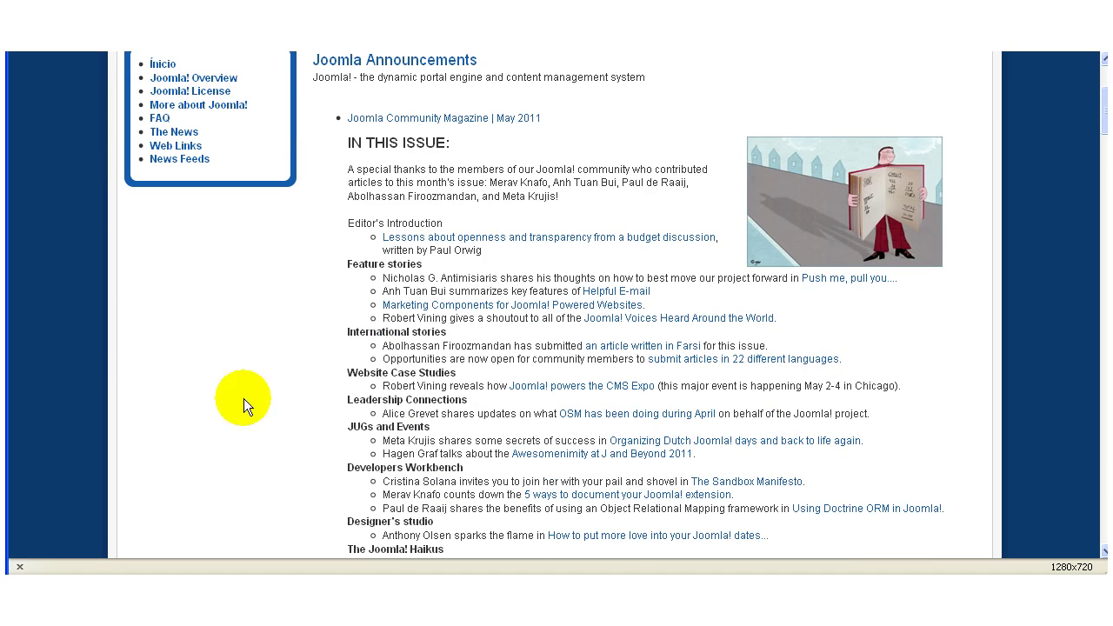
scroll(169, 390, up, 4)
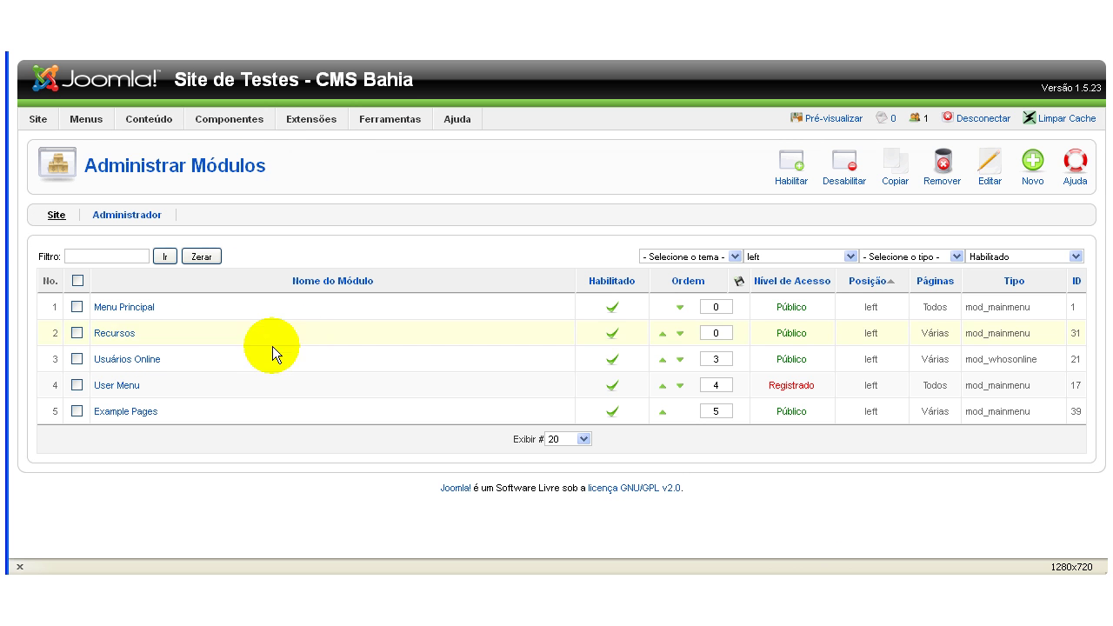
Step: Add the topmenu item Noticias to the Usuários Online module's menu assignment, keeping Ínicio selected, and save the module
click(144, 361)
scroll(438, 270, down, 3)
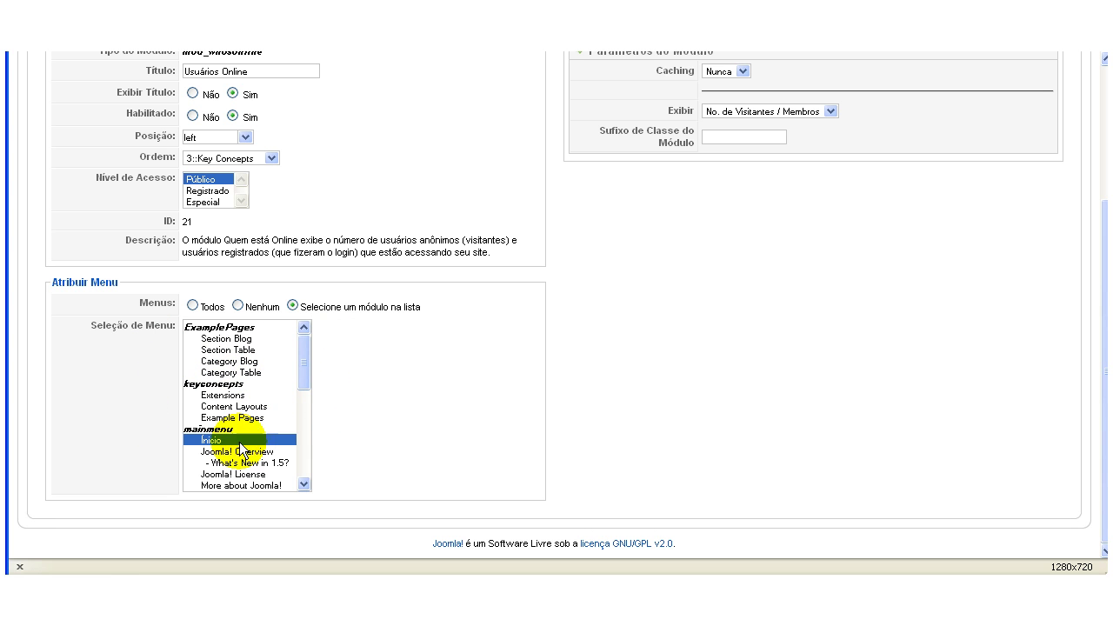
drag(300, 346, 299, 434)
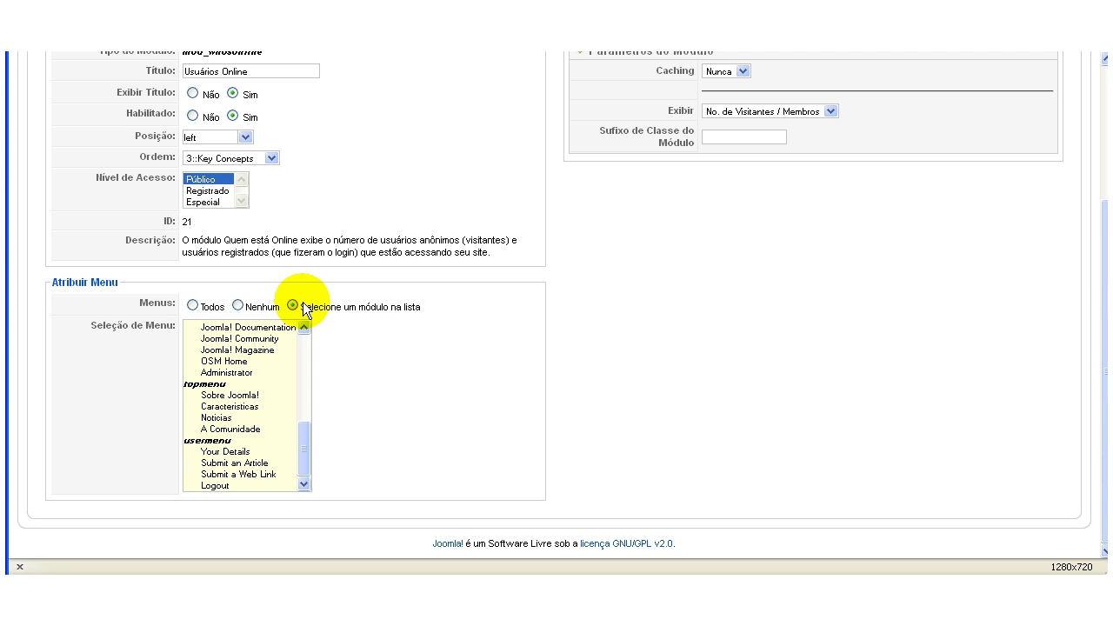
click(227, 421)
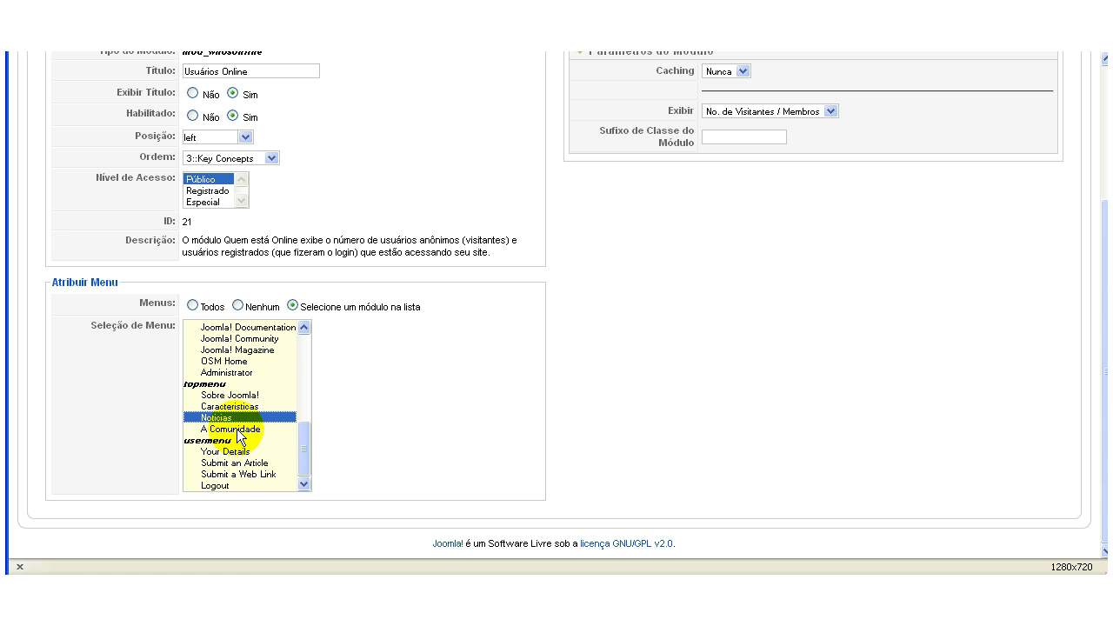
scroll(237, 433, up, 2)
scroll(242, 433, up, 3)
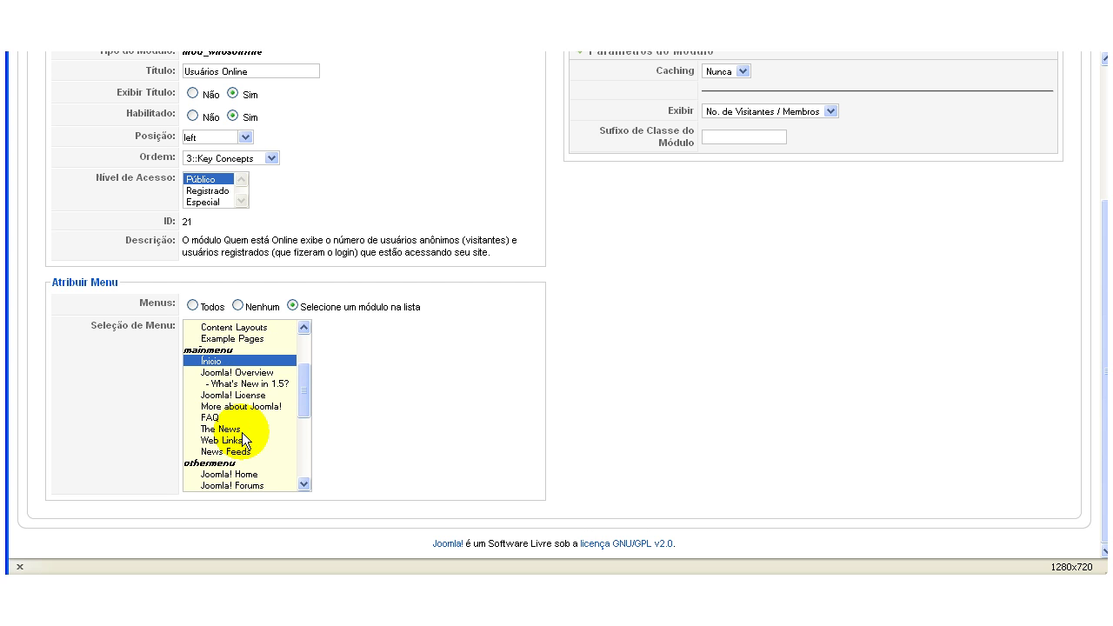
scroll(244, 411, down, 2)
scroll(244, 409, up, 1)
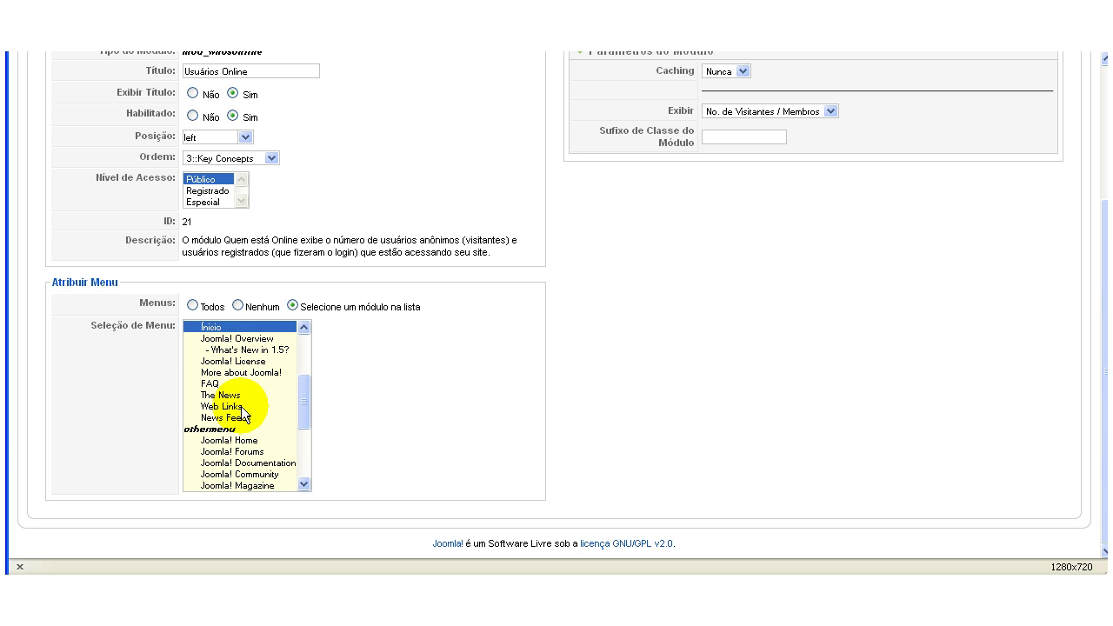
scroll(241, 406, down, 1)
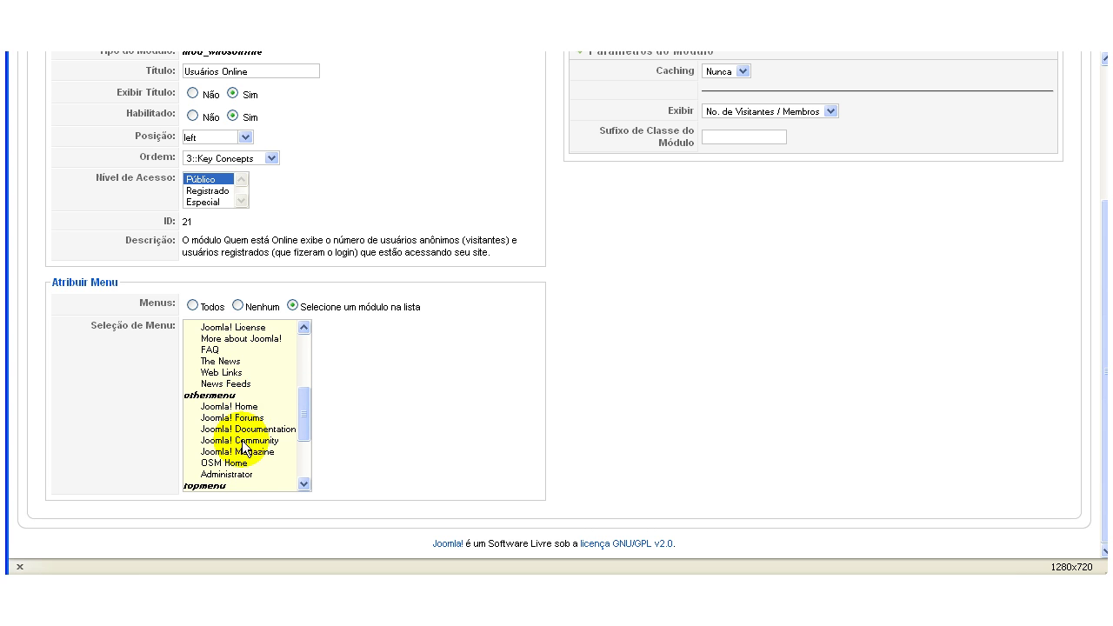
scroll(246, 432, down, 2)
scroll(507, 437, up, 4)
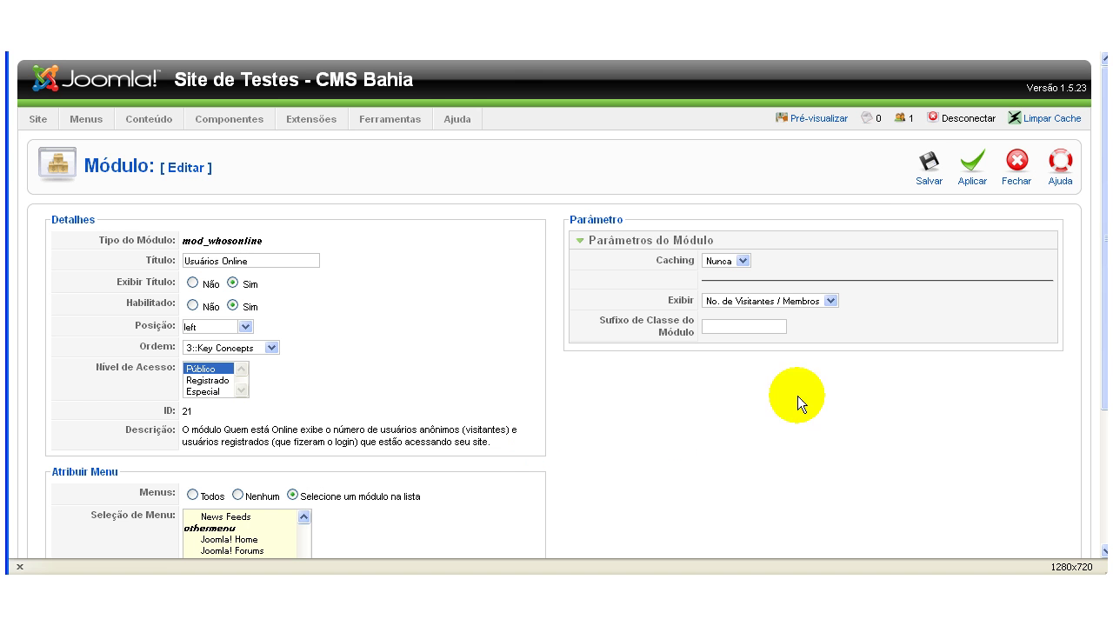
click(928, 184)
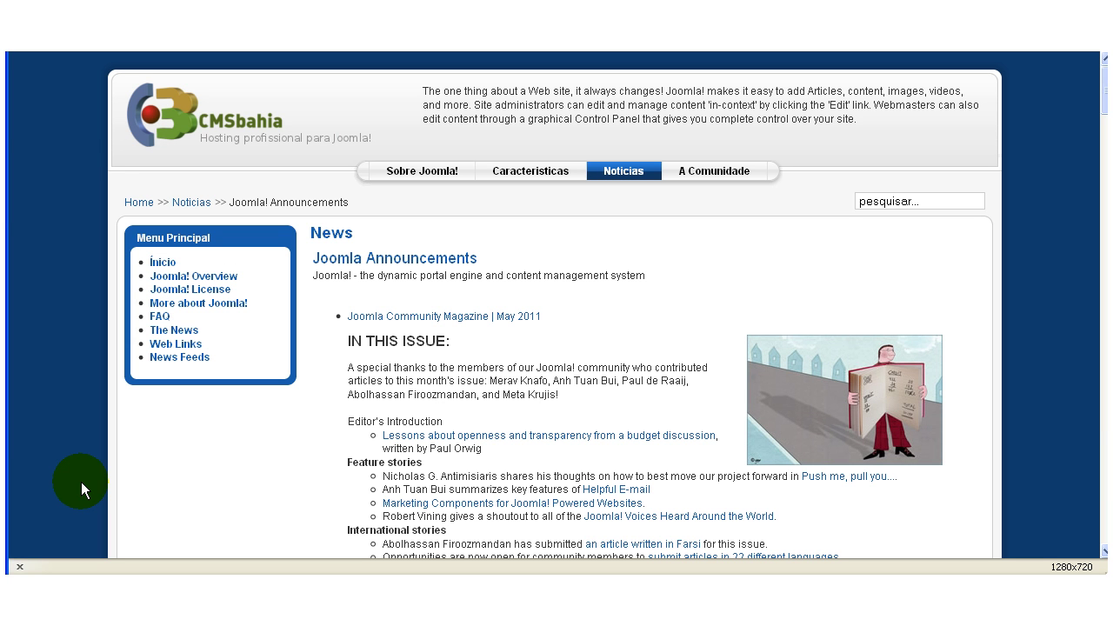
Step: Reload the Noticias page and return to the home page, checking for the Usuários Online module on both
key(F5)
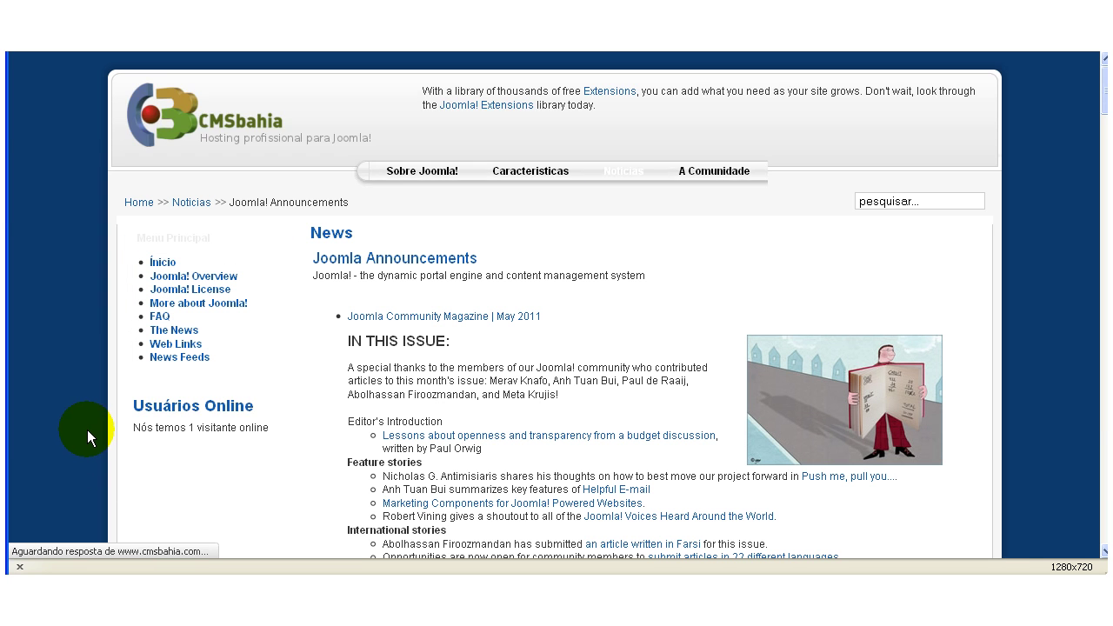
scroll(227, 366, down, 5)
scroll(282, 326, up, 3)
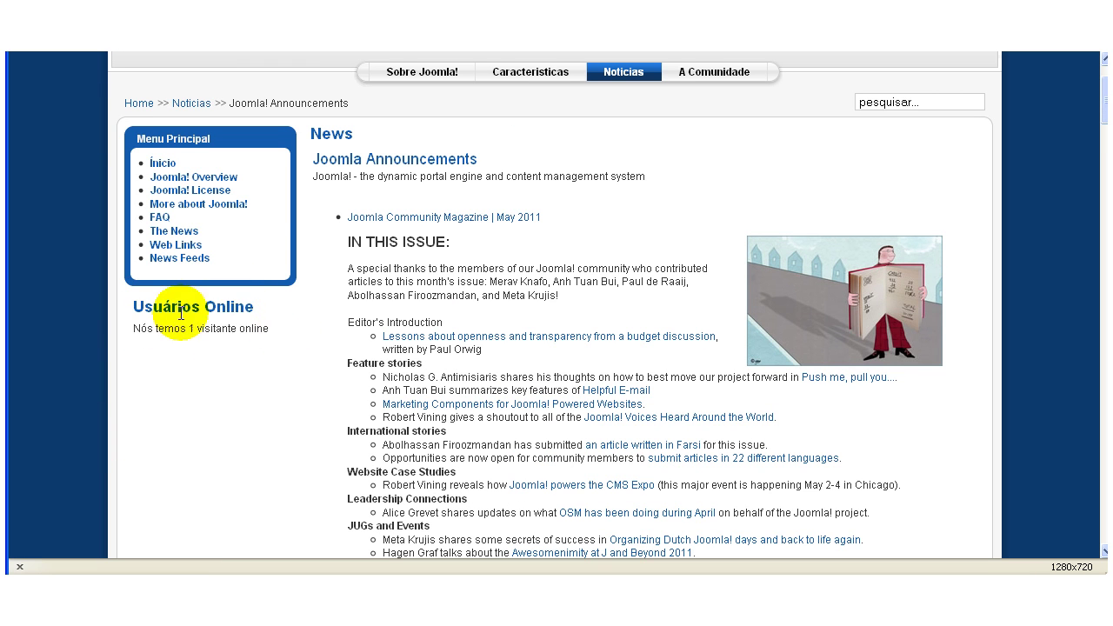
scroll(252, 348, up, 2)
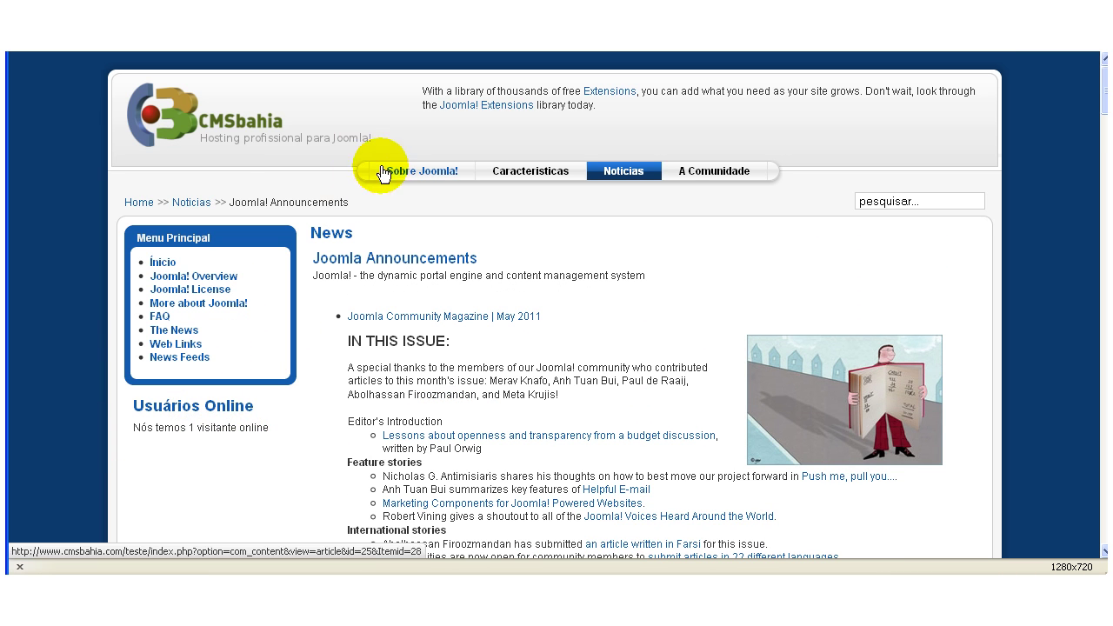
click(132, 203)
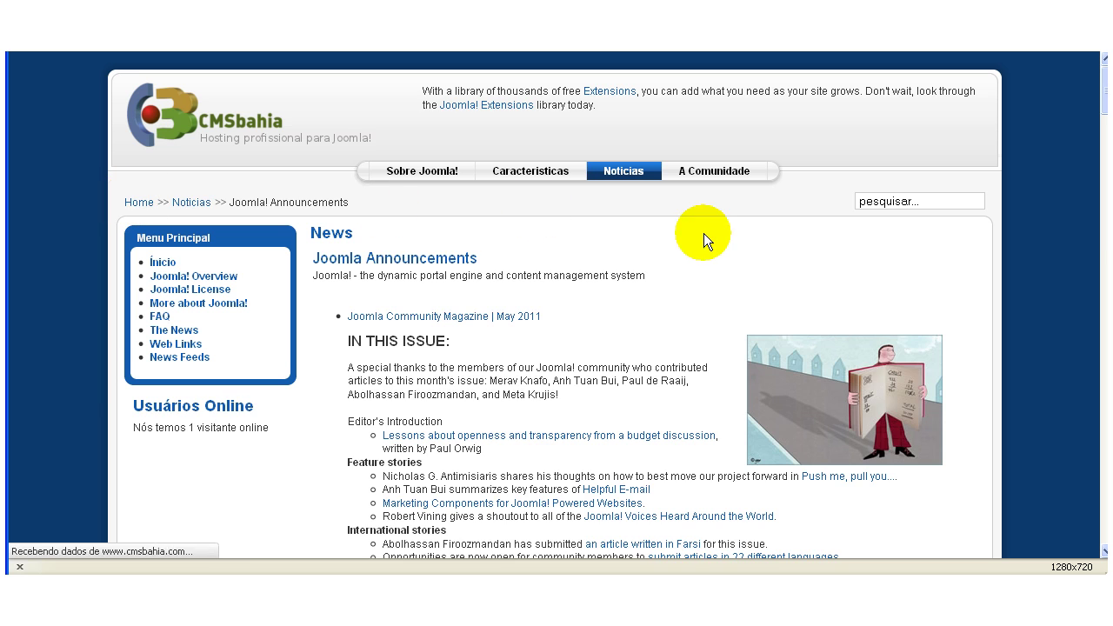
scroll(561, 371, down, 4)
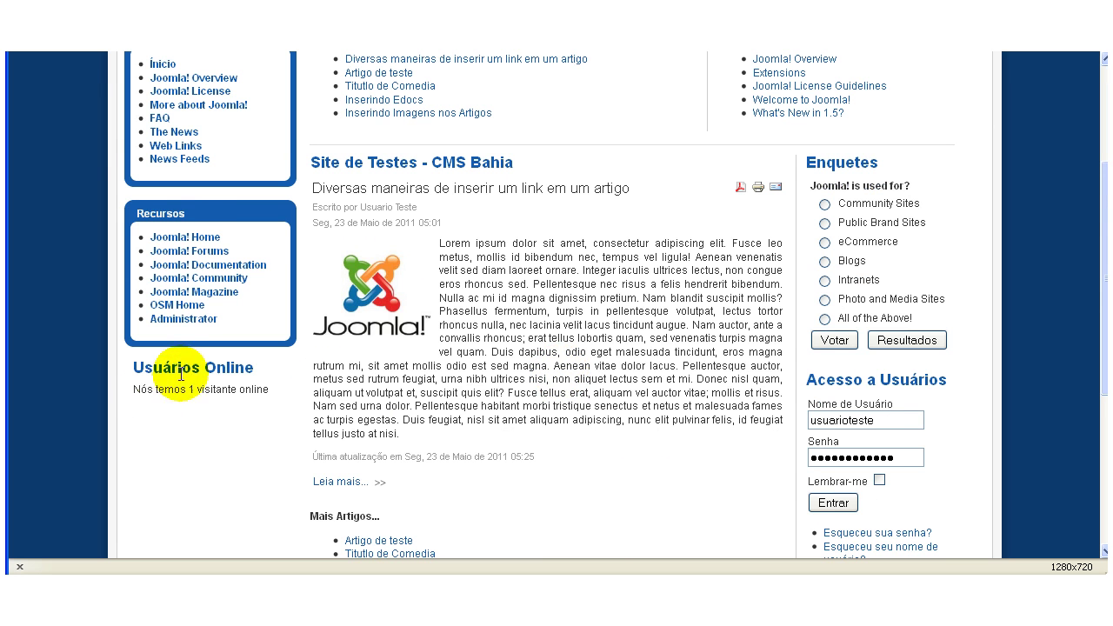
Step: Open the Noticias and Sobre Joomla! pages of the public site and check which of them show the Usuários Online module
scroll(488, 390, up, 4)
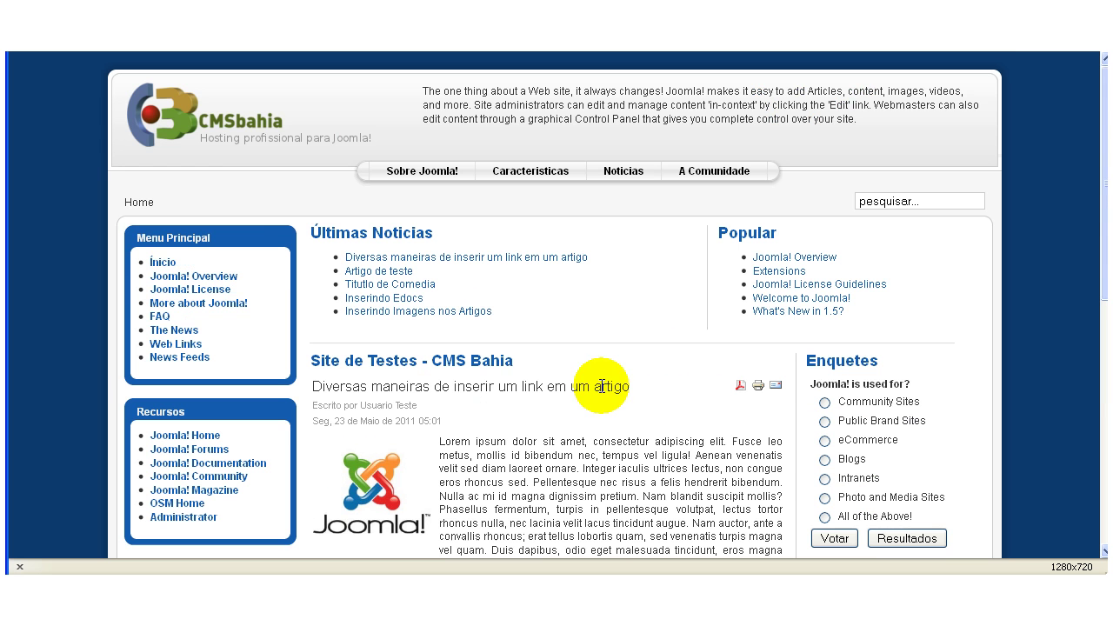
click(624, 172)
scroll(626, 444, down, 2)
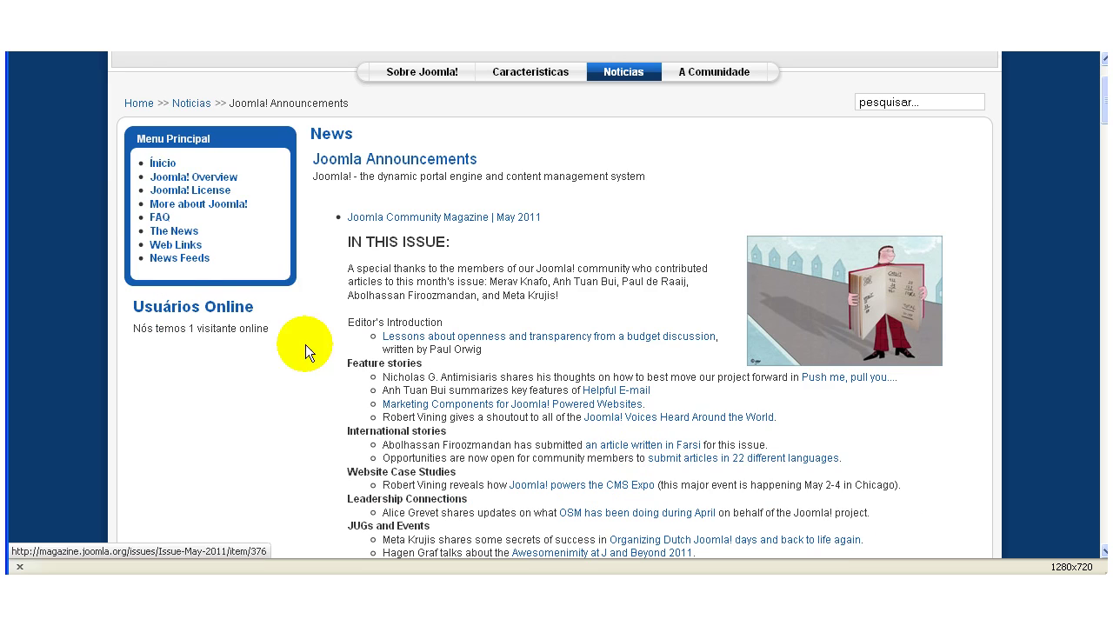
scroll(527, 372, up, 2)
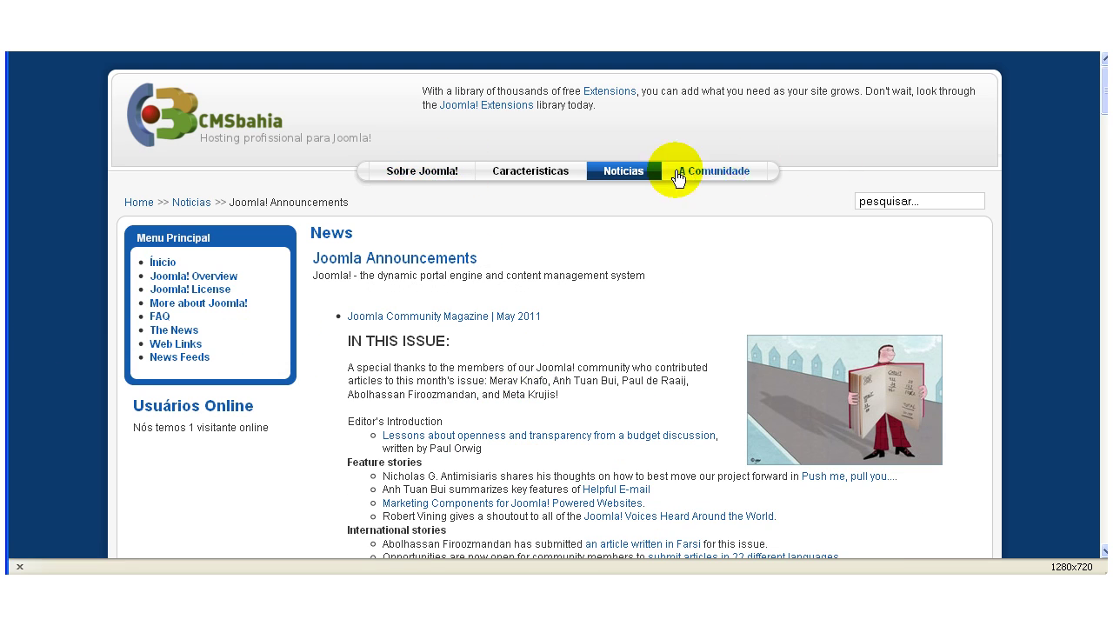
click(440, 172)
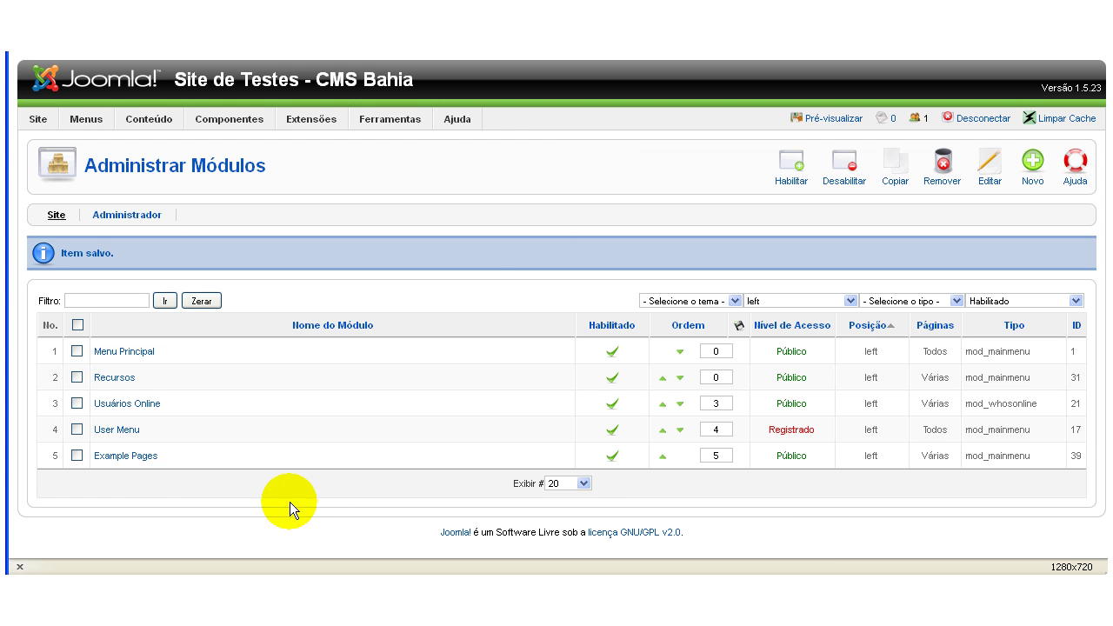
Step: Filter the module list to type mod_latestnews across all positions
click(927, 302)
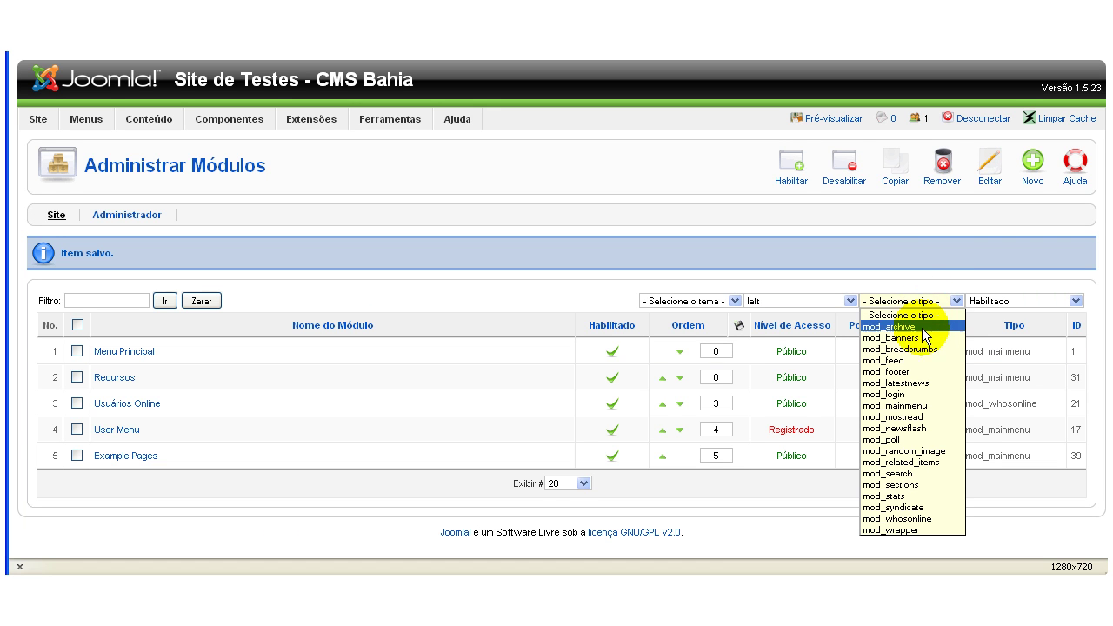
click(917, 383)
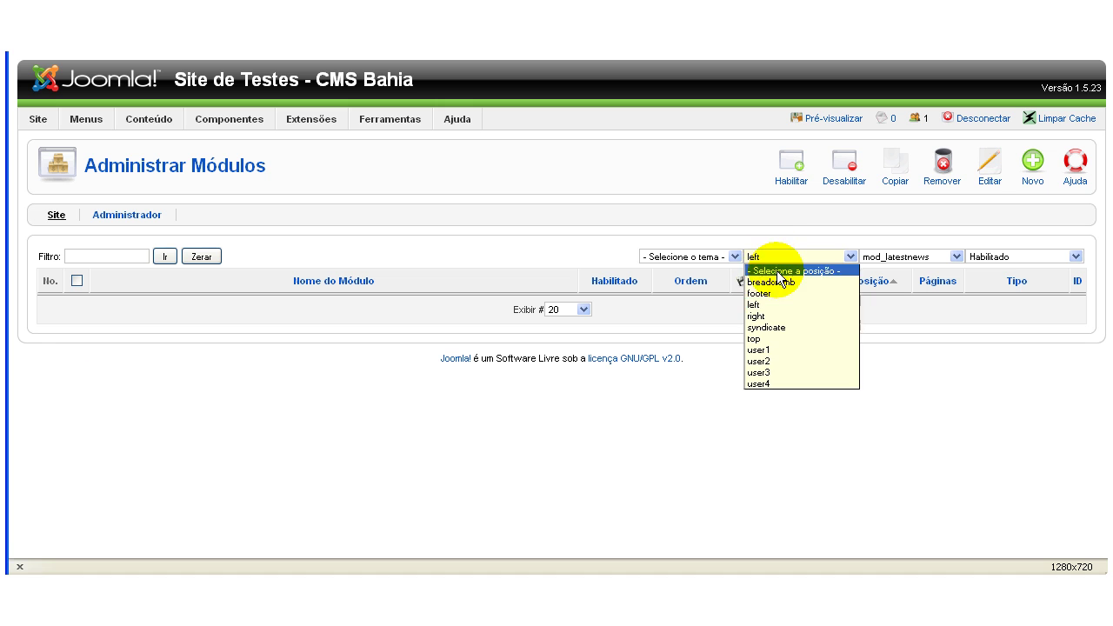
click(776, 270)
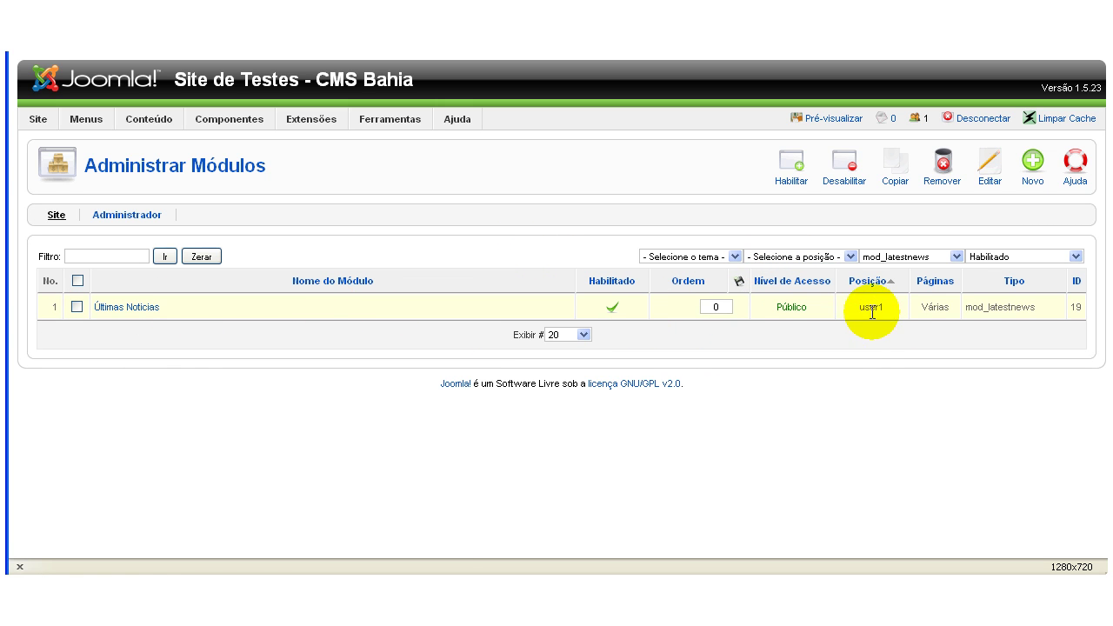
Step: Open the Últimas Noticias module, change its position to right, and apply the change
click(104, 308)
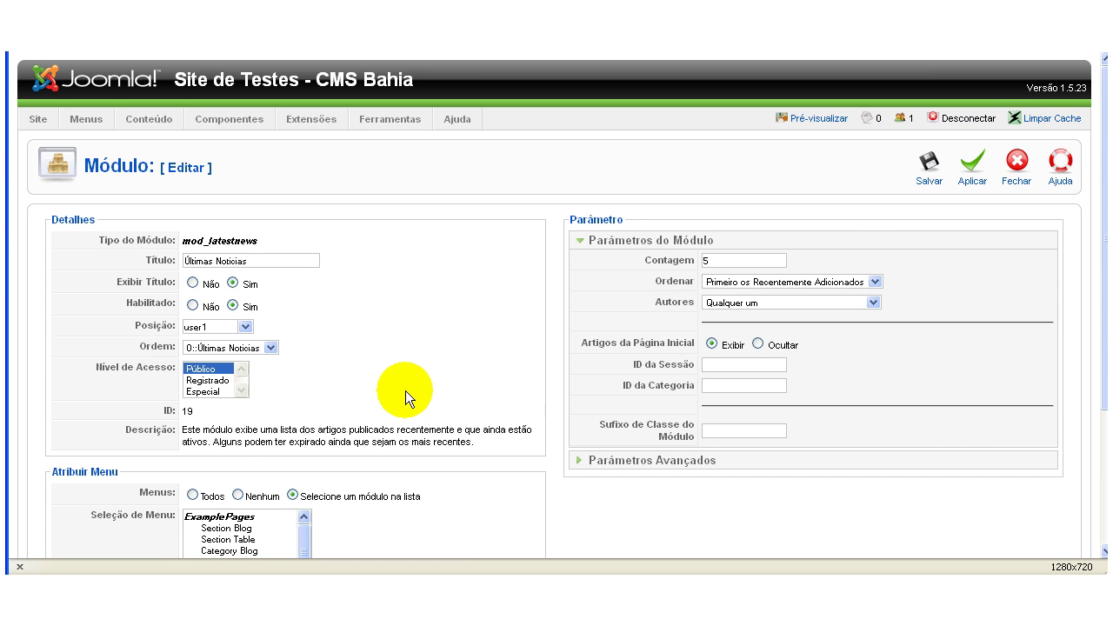
scroll(405, 390, down, 2)
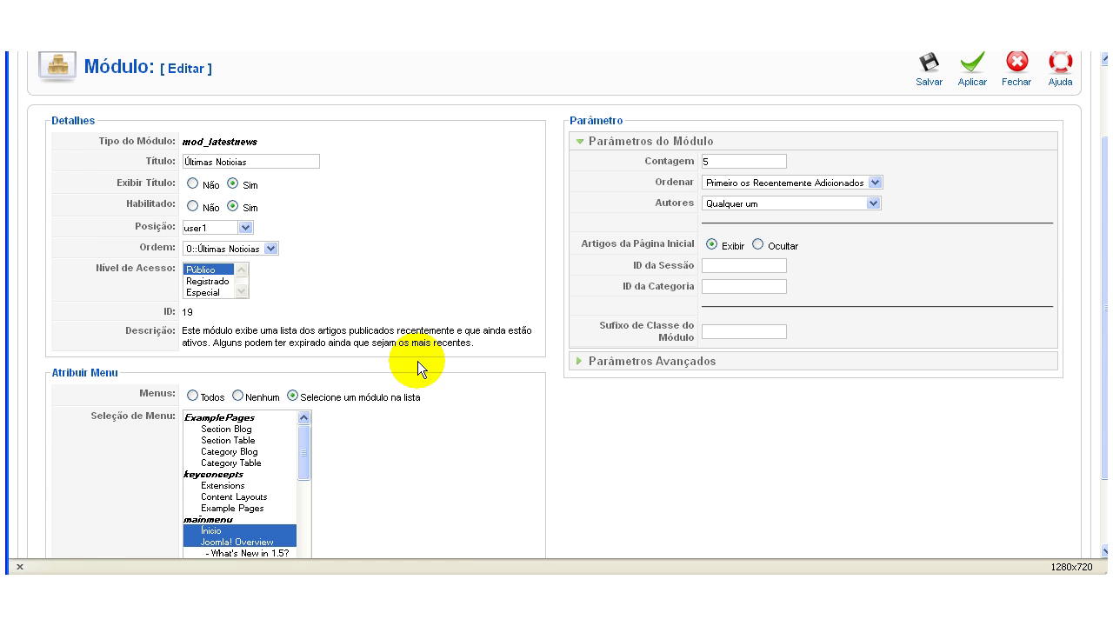
click(246, 228)
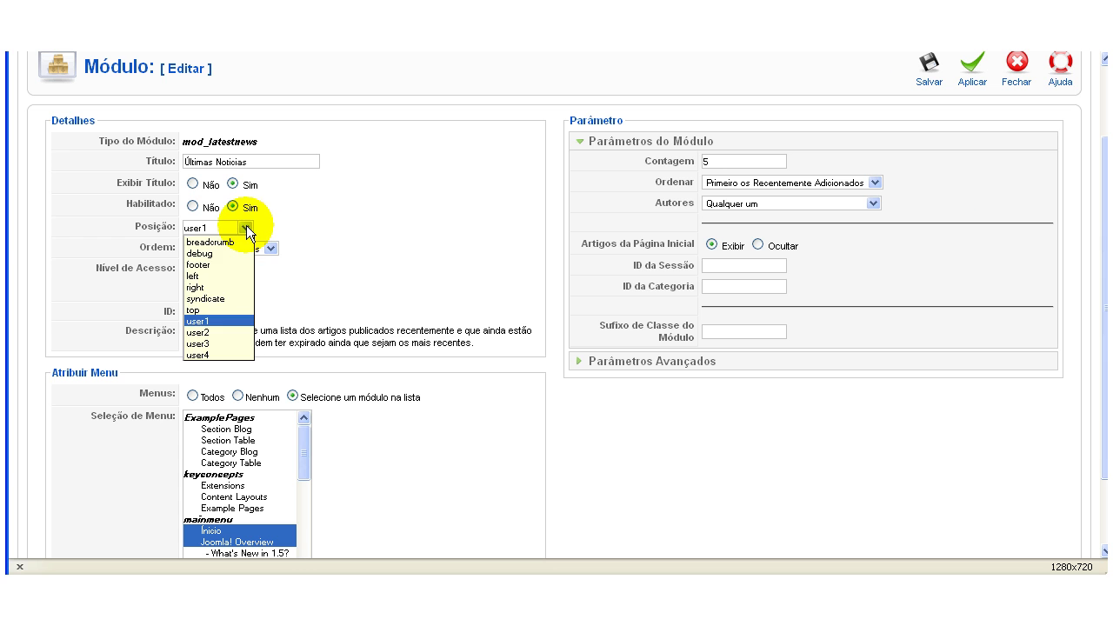
click(217, 287)
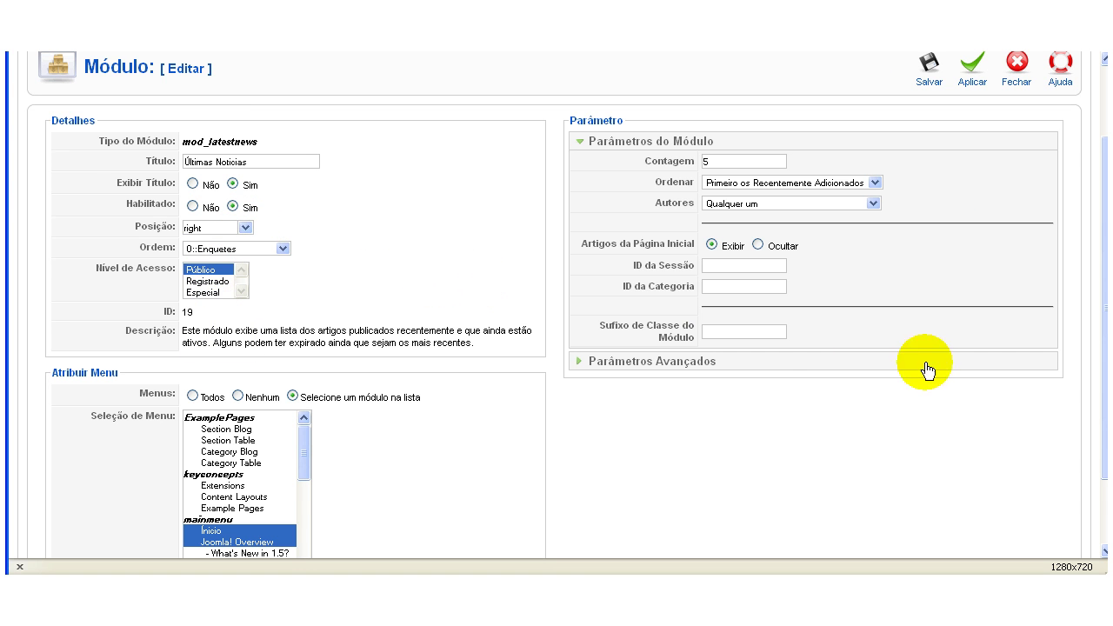
scroll(869, 348, up, 2)
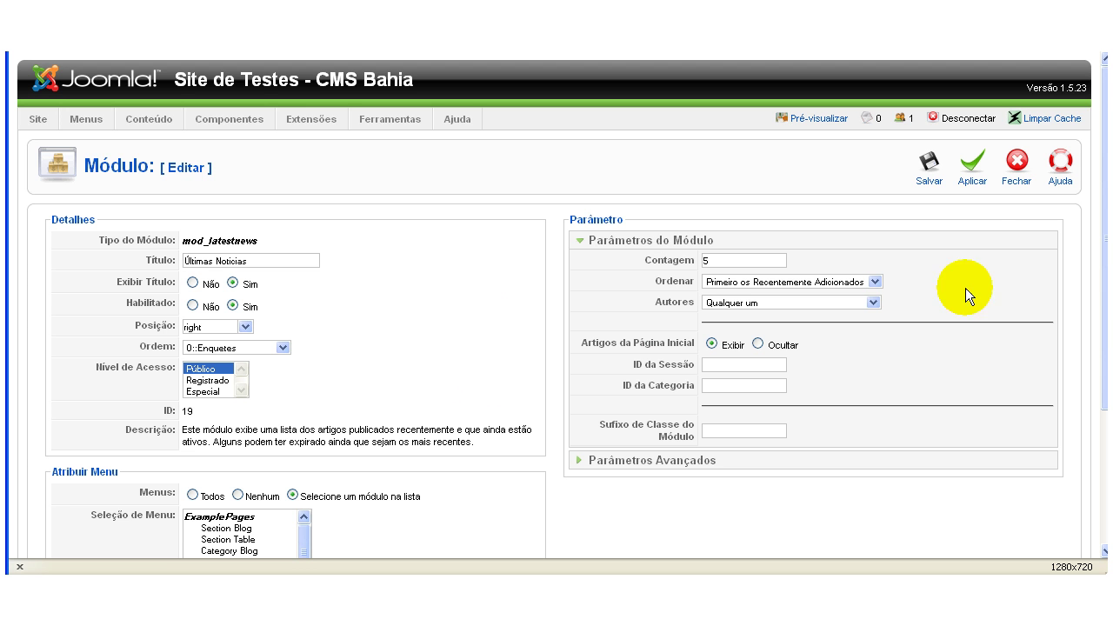
click(974, 165)
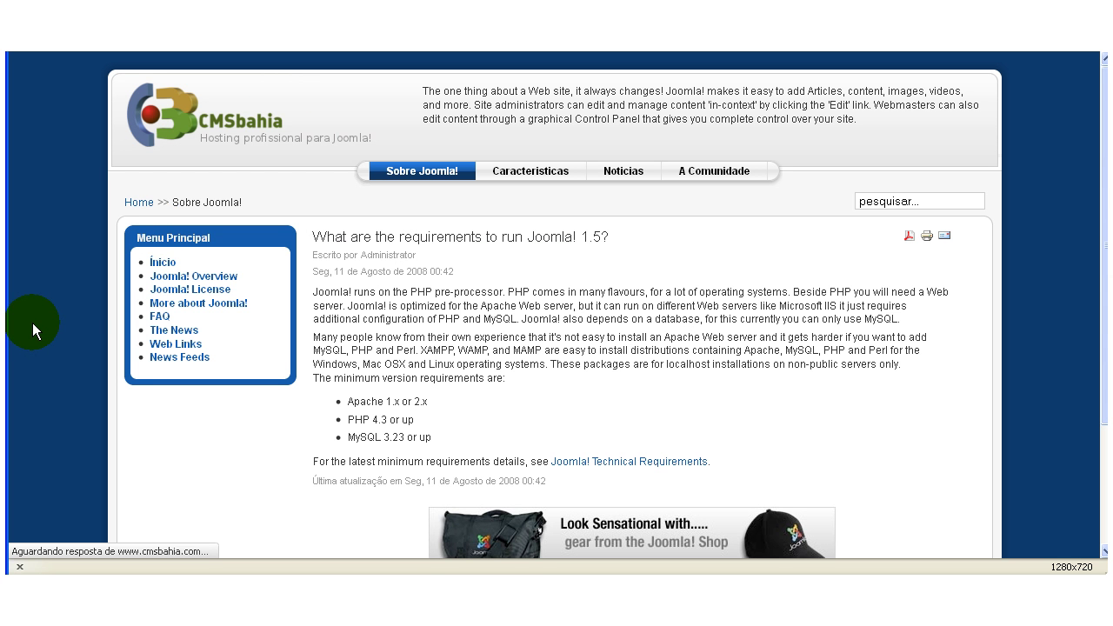
Step: Return to the public site's home page and check where the Últimas Noticias module appears
click(333, 235)
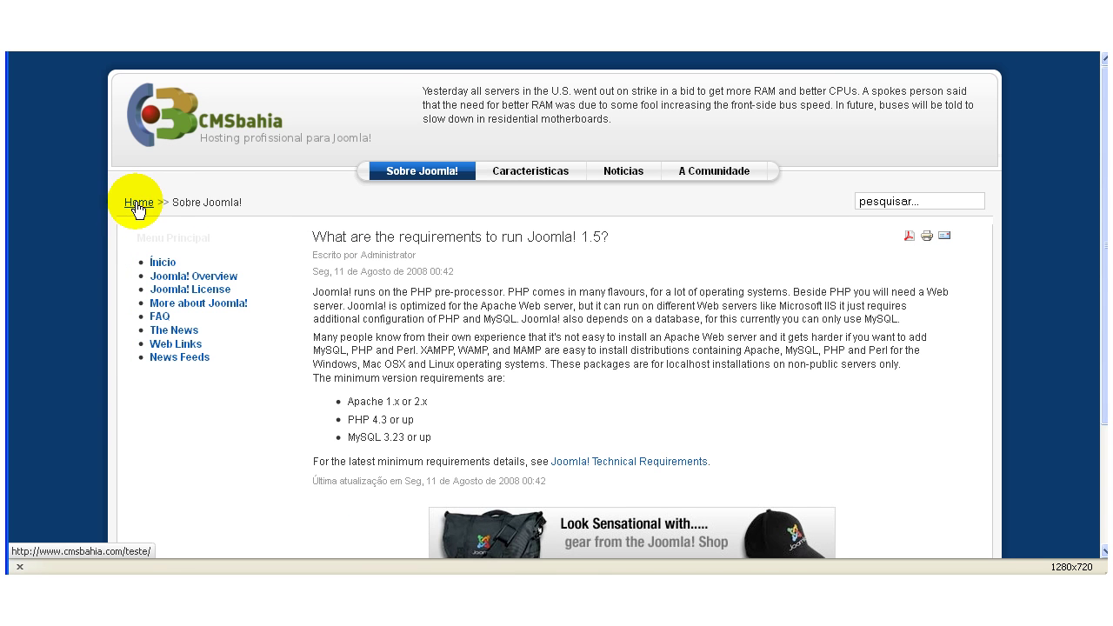
click(139, 201)
scroll(604, 330, down, 5)
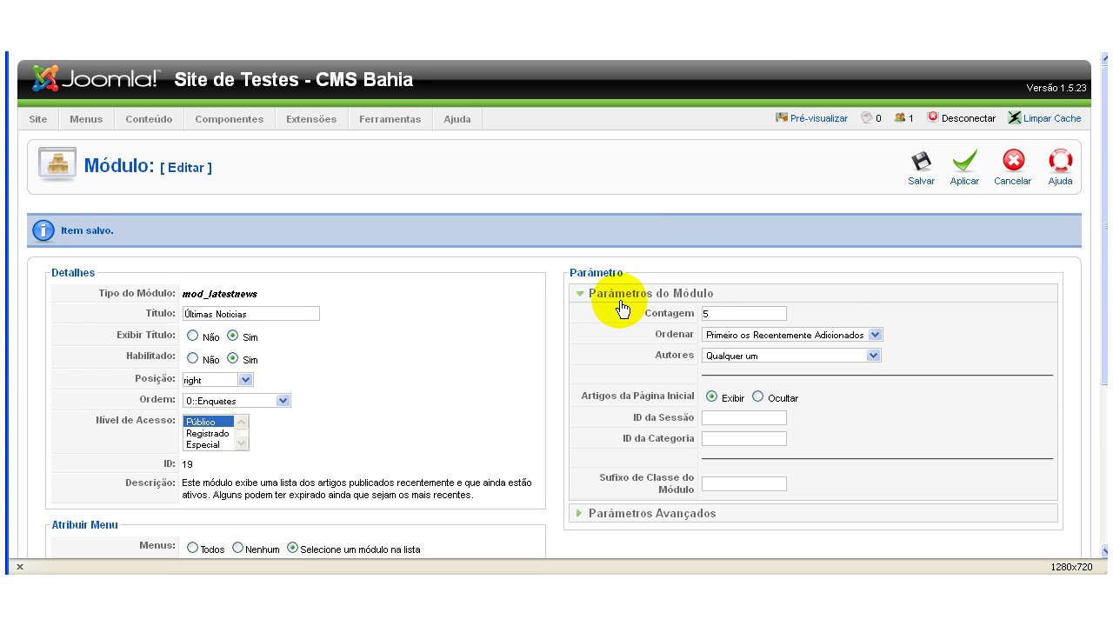
Step: Set the Últimas Noticias module's article count (Contagem) to 4, checking its article list on the public home page
scroll(489, 305, down, 3)
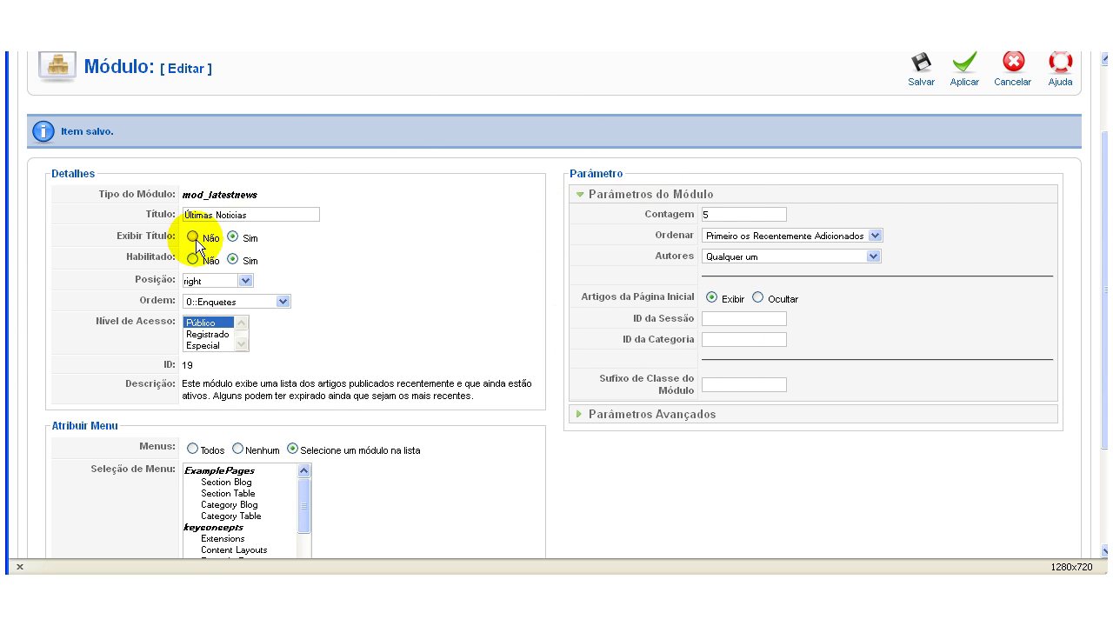
double_click(730, 211)
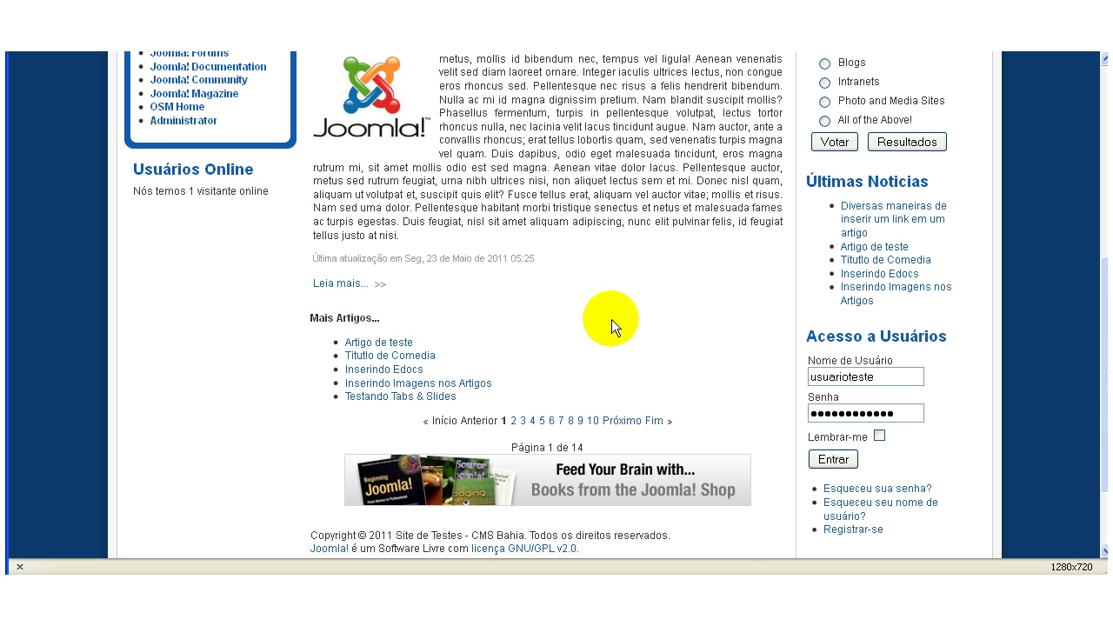
scroll(612, 319, up, 2)
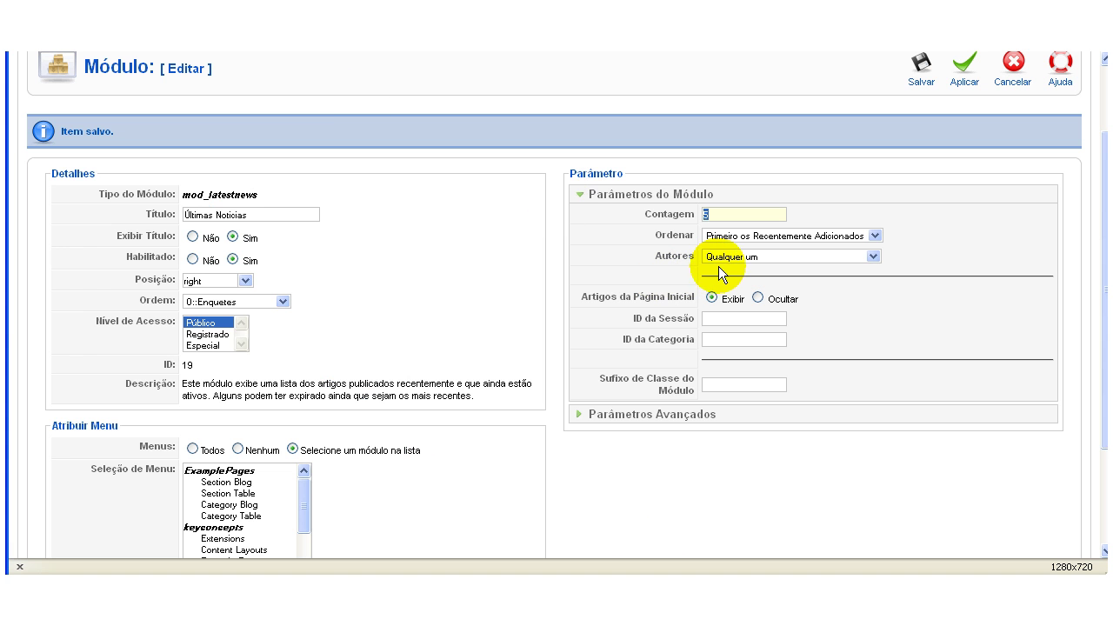
text(4)
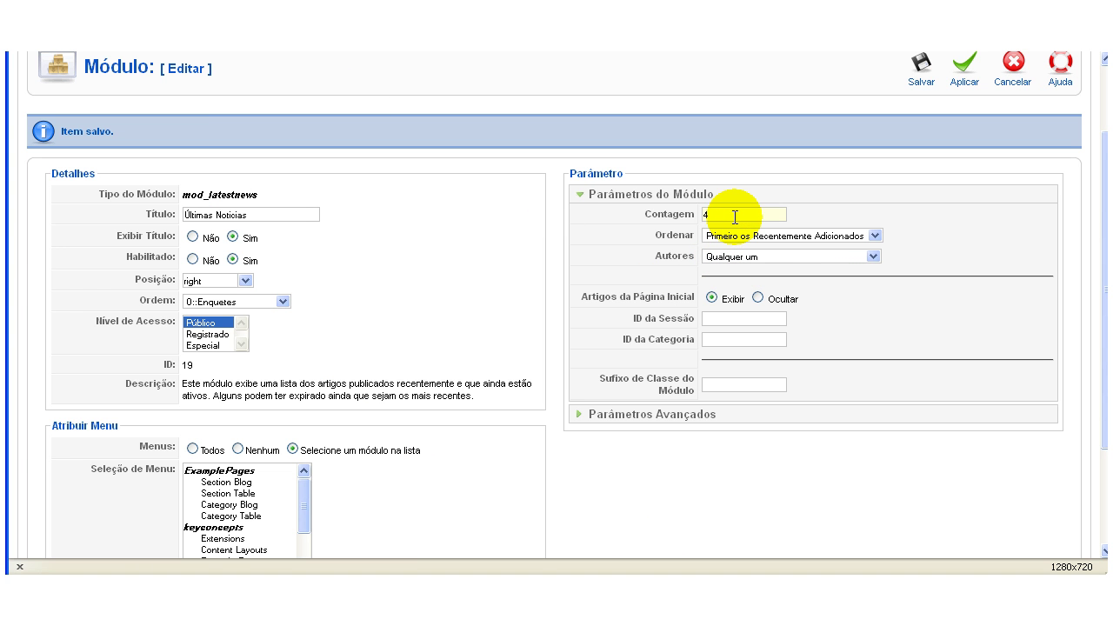
Step: Review the ordering, author, section ID and category ID parameters of the module, and save it
click(782, 235)
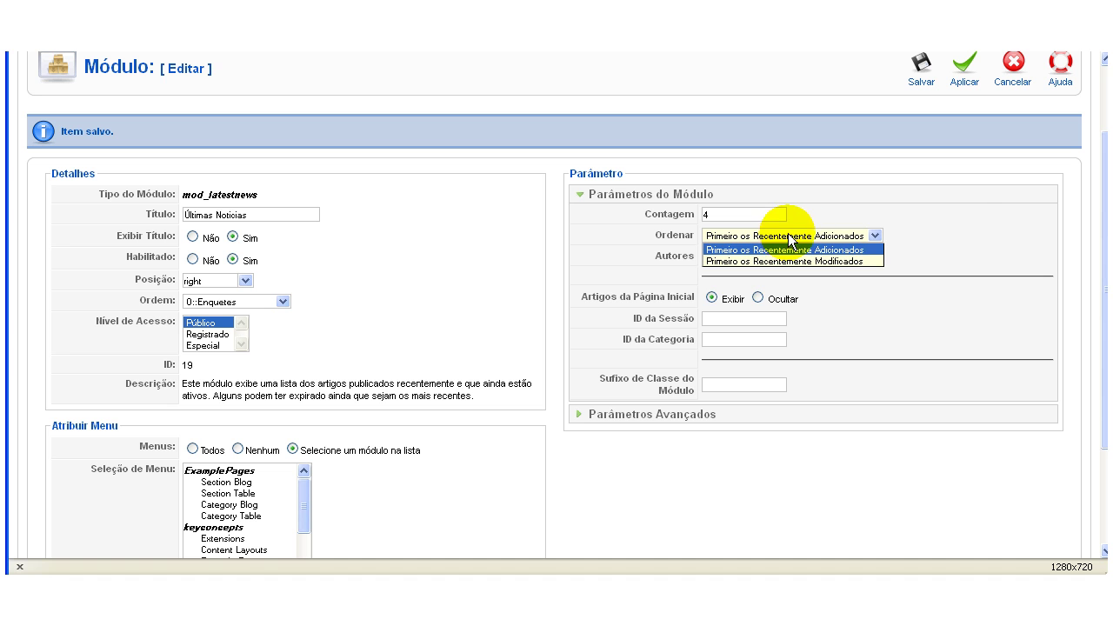
click(782, 234)
click(816, 255)
click(815, 256)
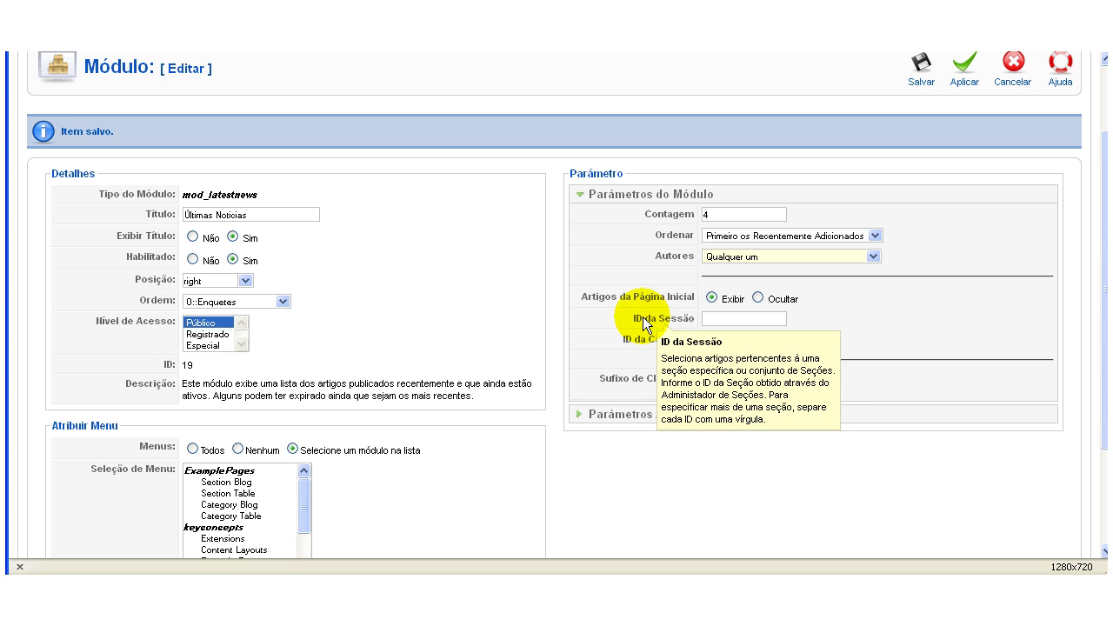
mouse_move(650, 342)
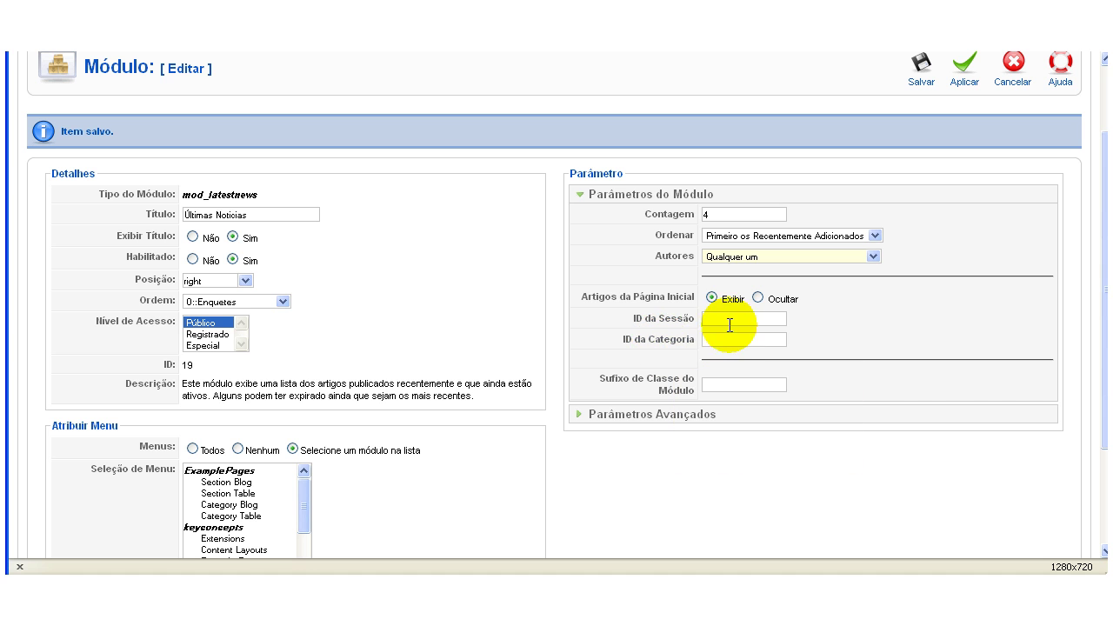
scroll(896, 339, up, 2)
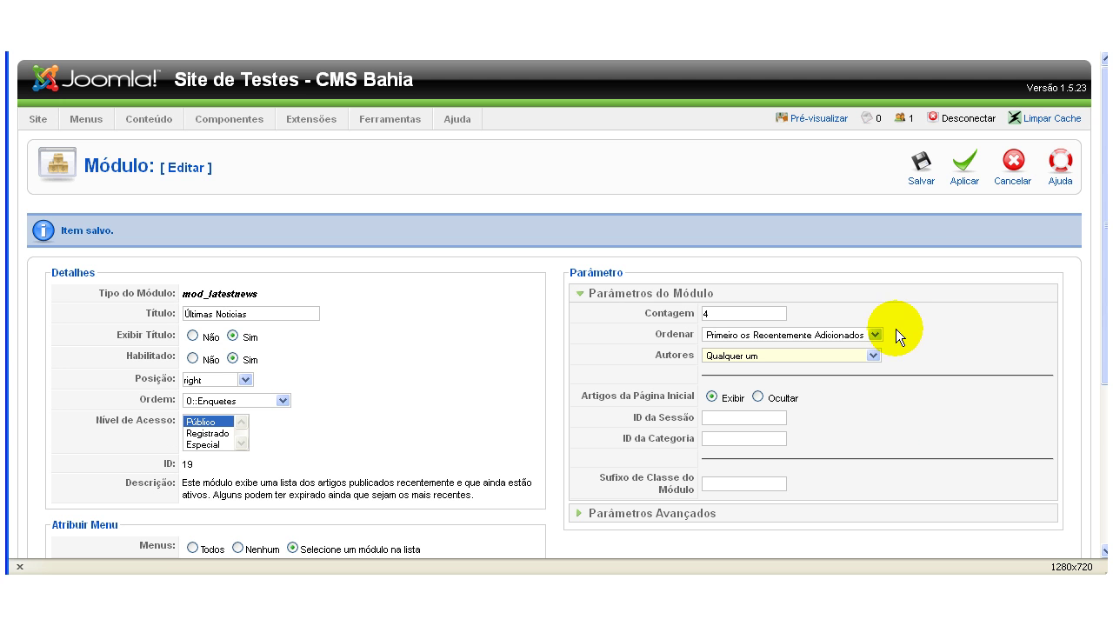
click(921, 167)
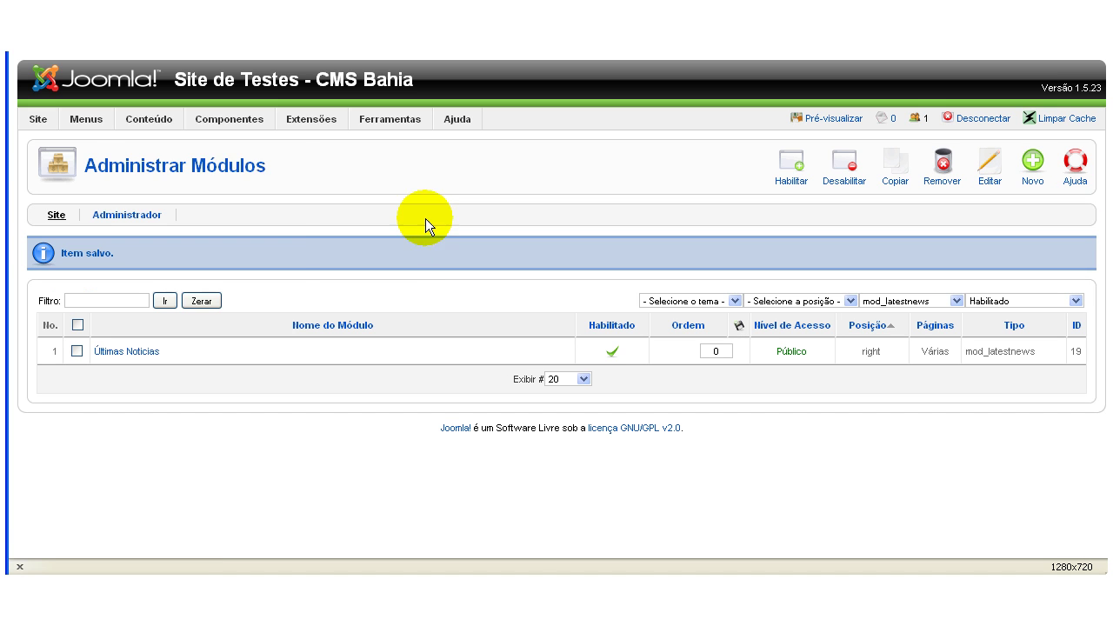
Step: Open the section manager and look up the ID of the Testes section
mouse_move(207, 121)
mouse_move(161, 122)
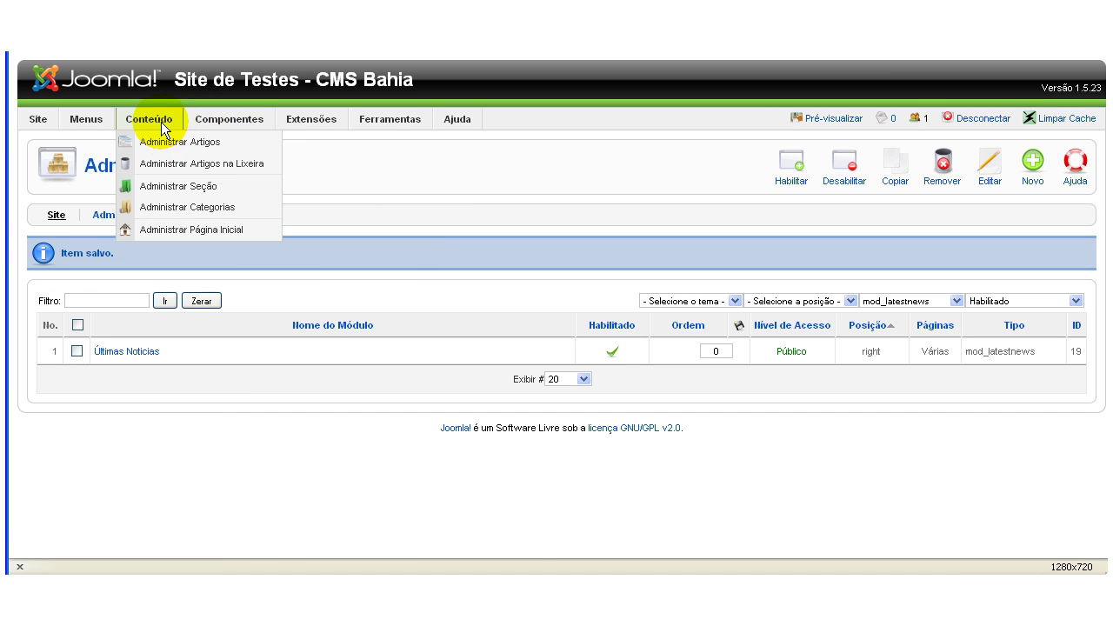
click(234, 187)
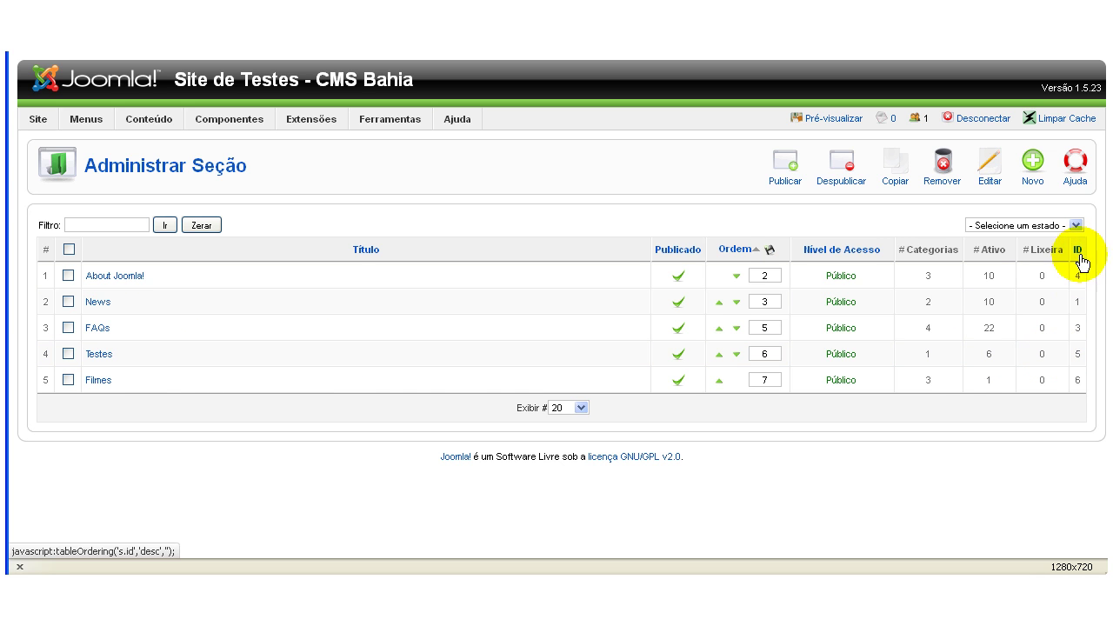
double_click(1078, 353)
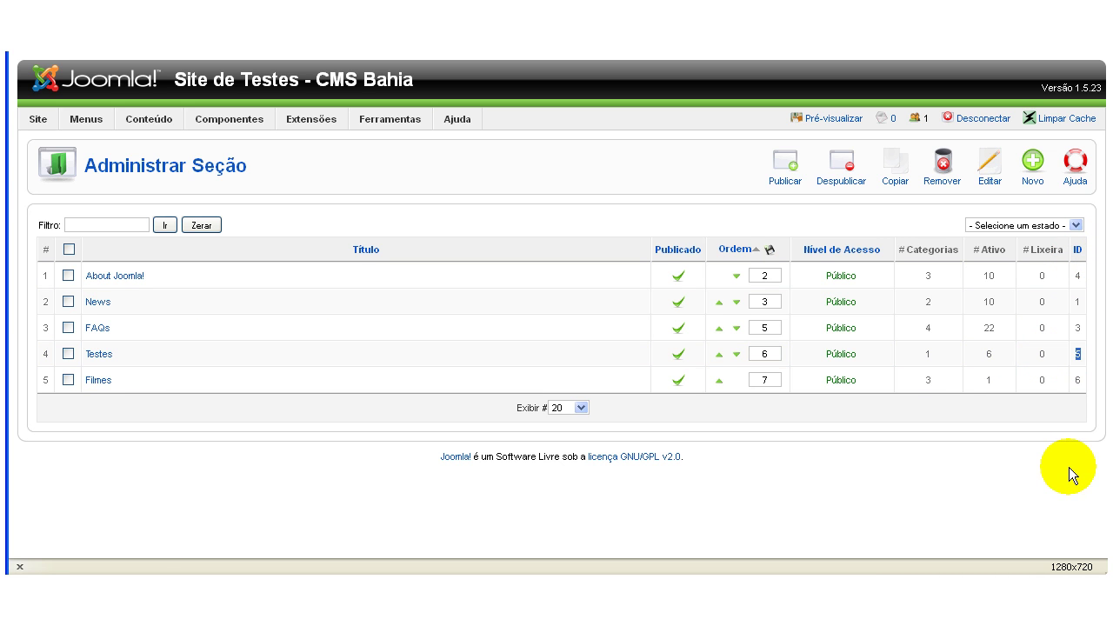
Step: Reopen the Últimas Noticias module from the module manager and enter 5 as its section ID (ID da Sessão)
mouse_move(285, 117)
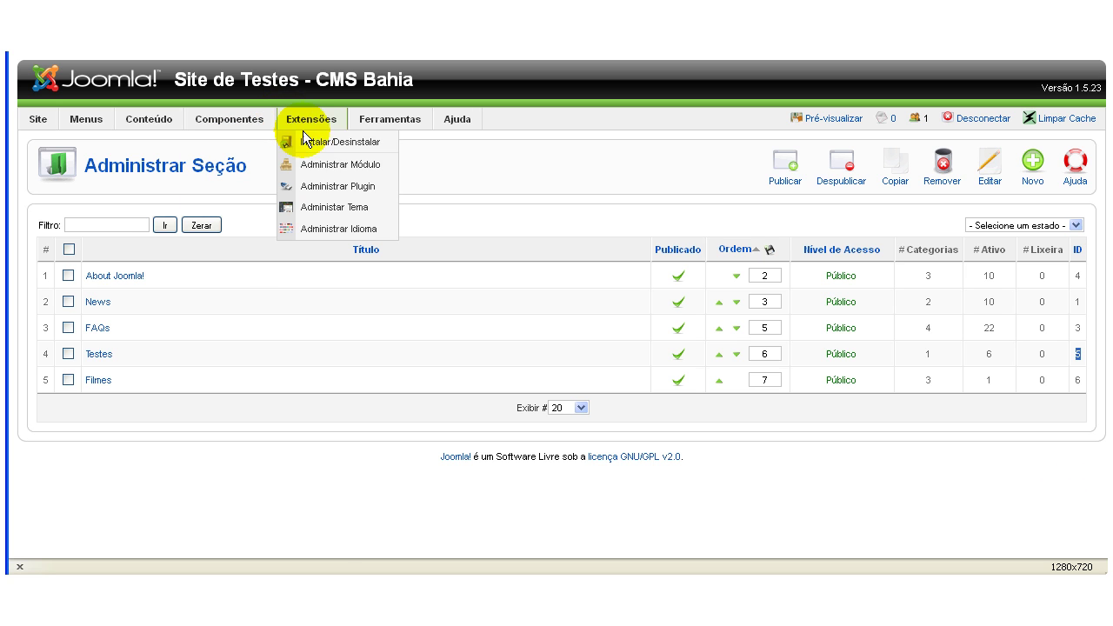
click(319, 165)
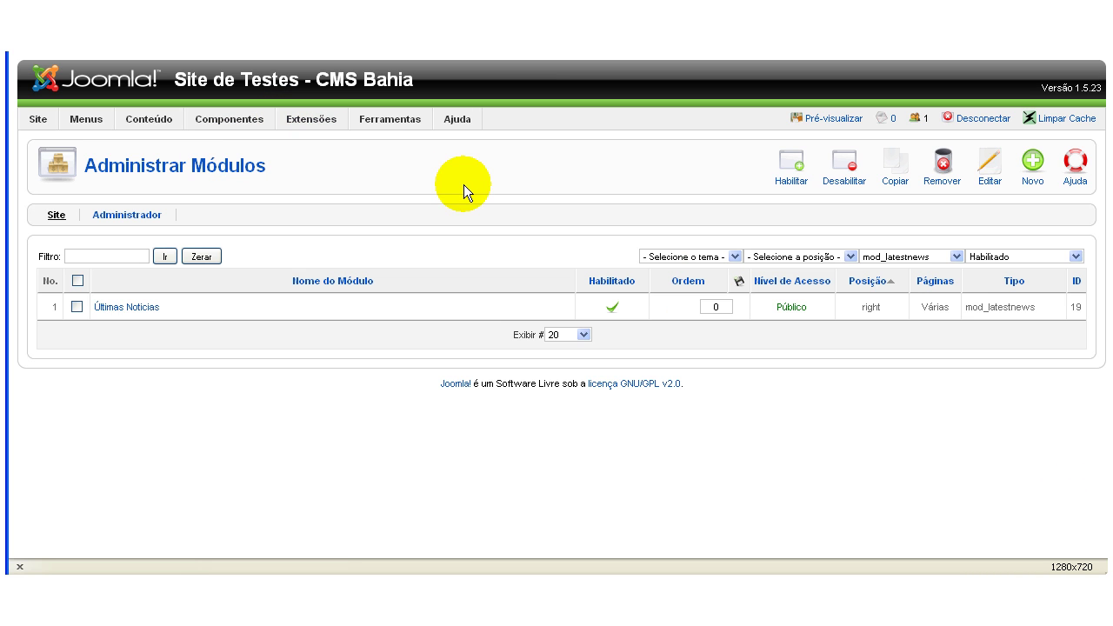
click(111, 306)
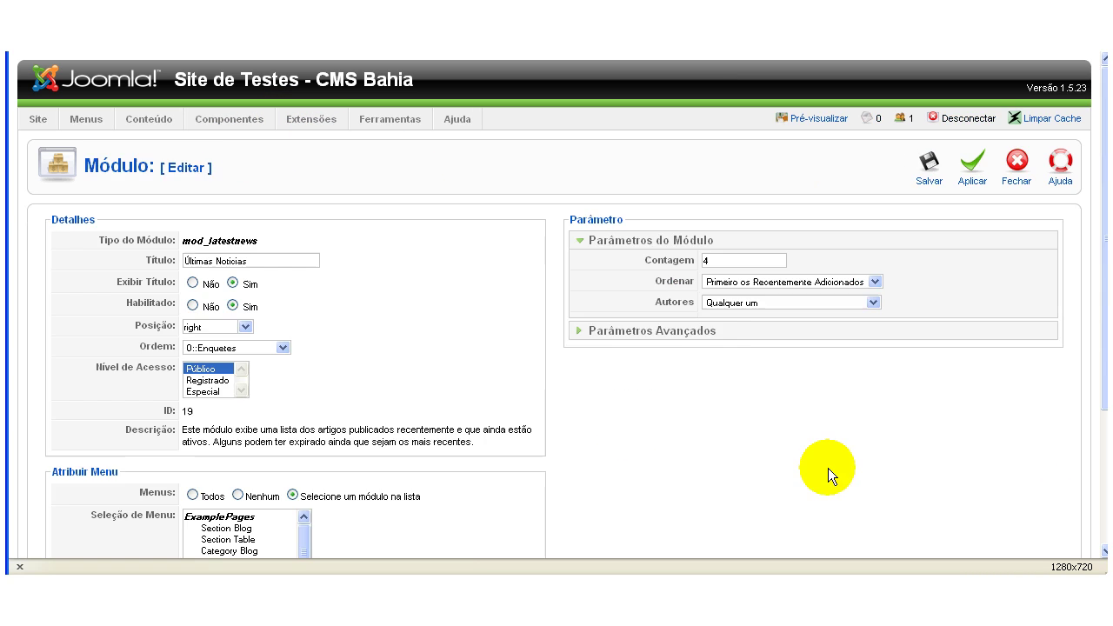
click(717, 362)
text(5)
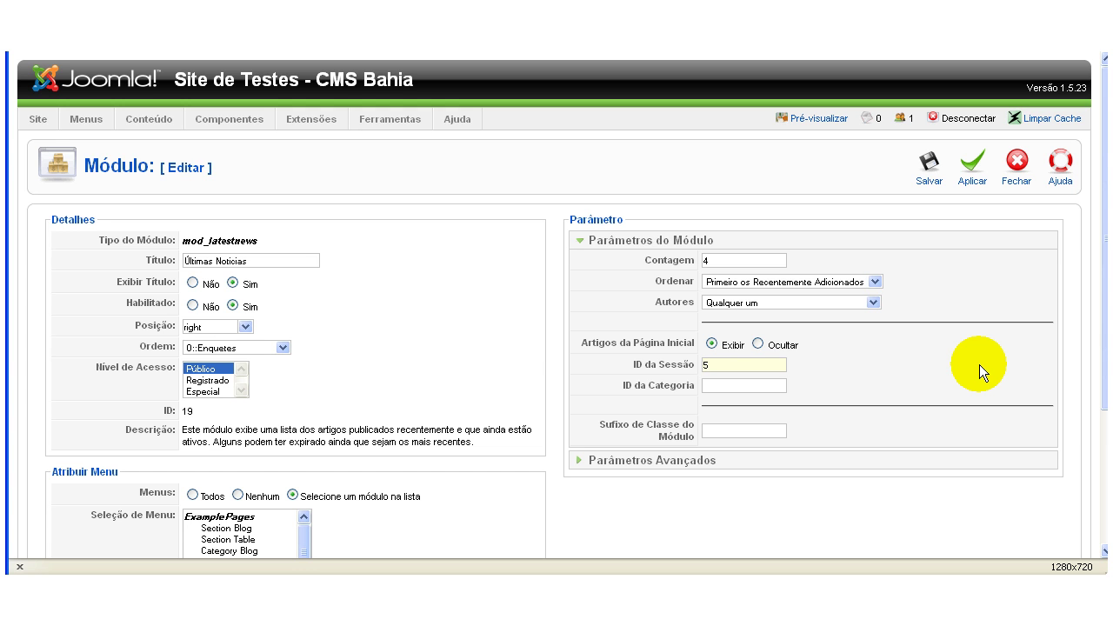
double_click(712, 368)
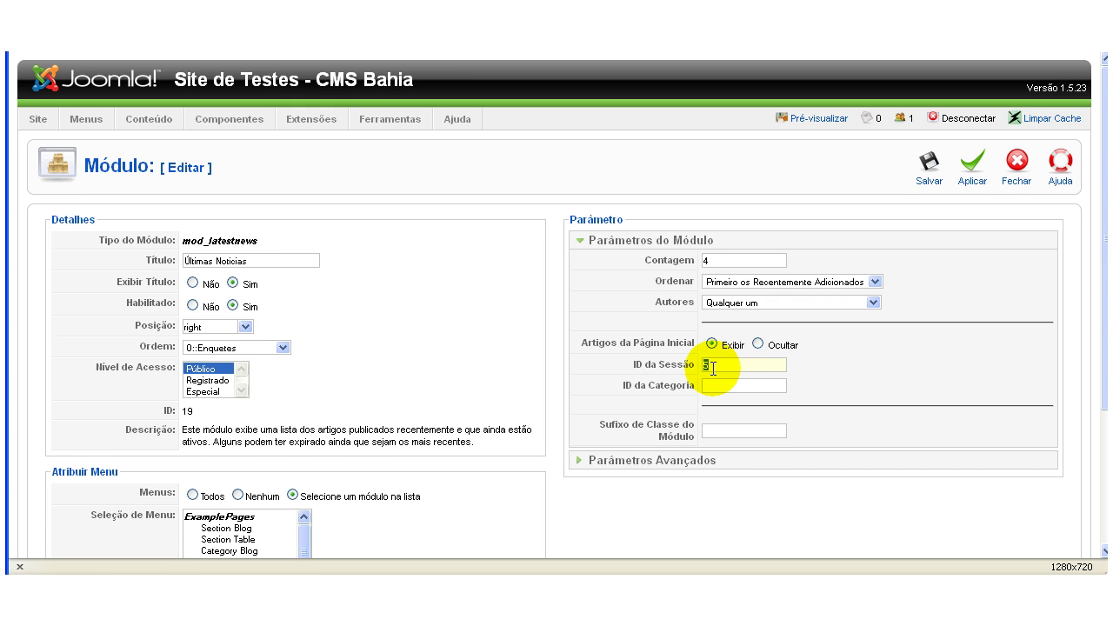